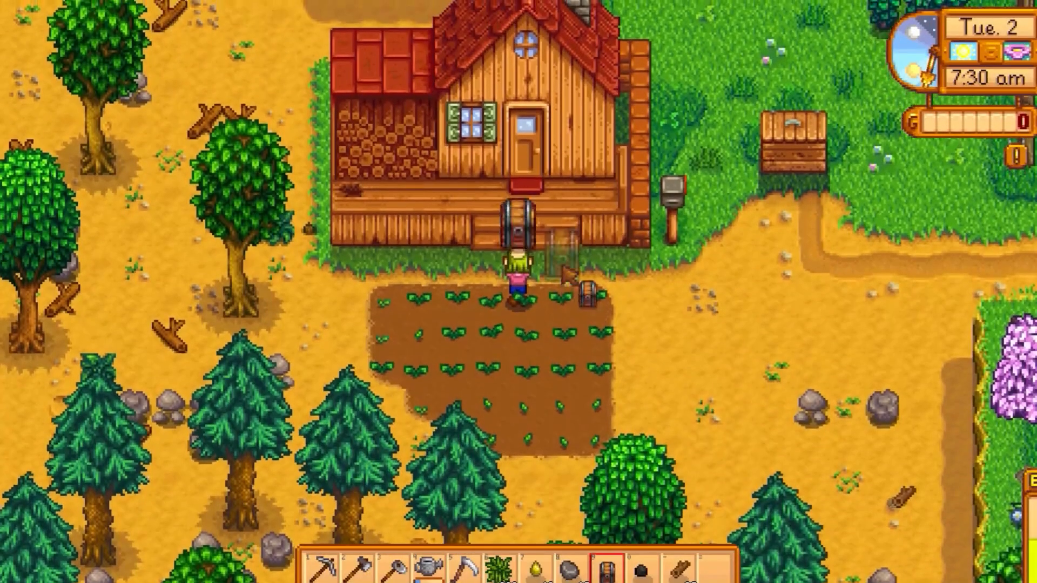
Step: Set the chest down beside the farmhouse porch and open its storage
key(w)
click(477, 235)
right_click(477, 235)
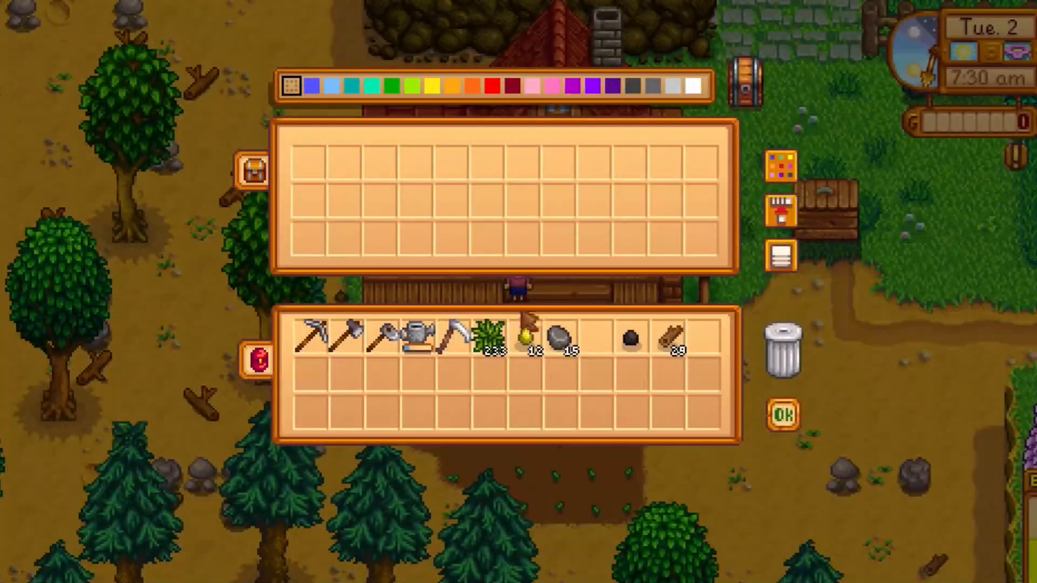
Step: Deposit the fiber, sap, stone, coal and wood into the chest, then return to the inventory
click(491, 337)
click(527, 336)
click(559, 337)
click(631, 336)
click(673, 336)
key(e)
key(e)
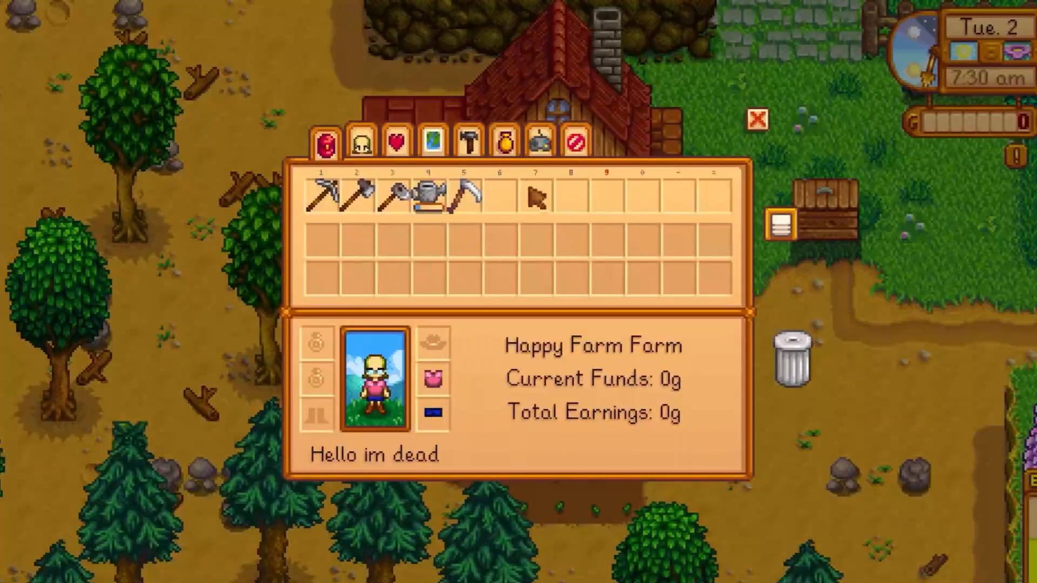
Step: Move the sword into the middle row and the chestplate into the top row
click(468, 141)
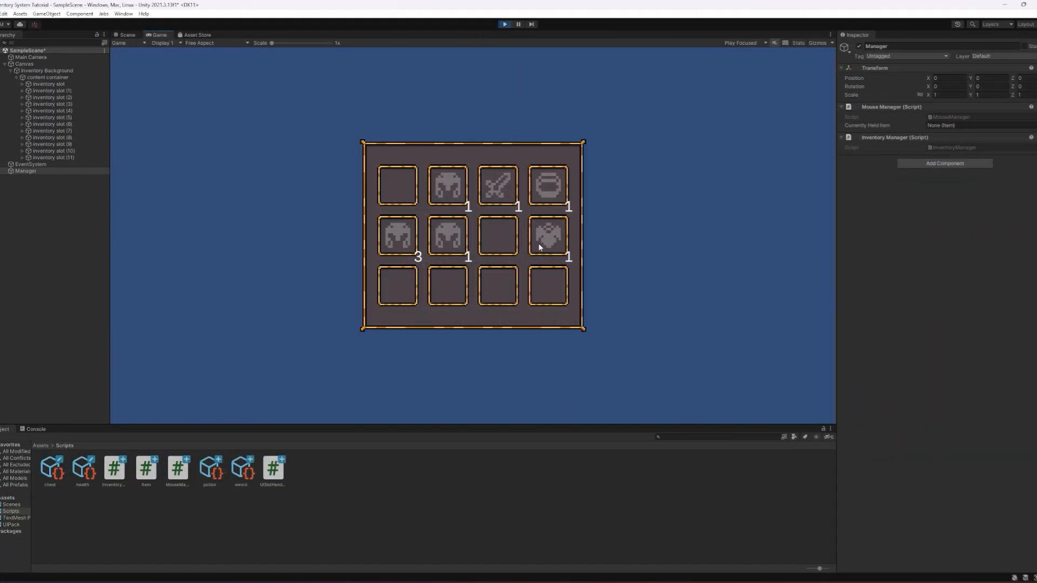
click(540, 248)
click(498, 184)
click(498, 235)
Step: Gather the helmets into a stack of three in the top-left slot
click(447, 236)
click(447, 185)
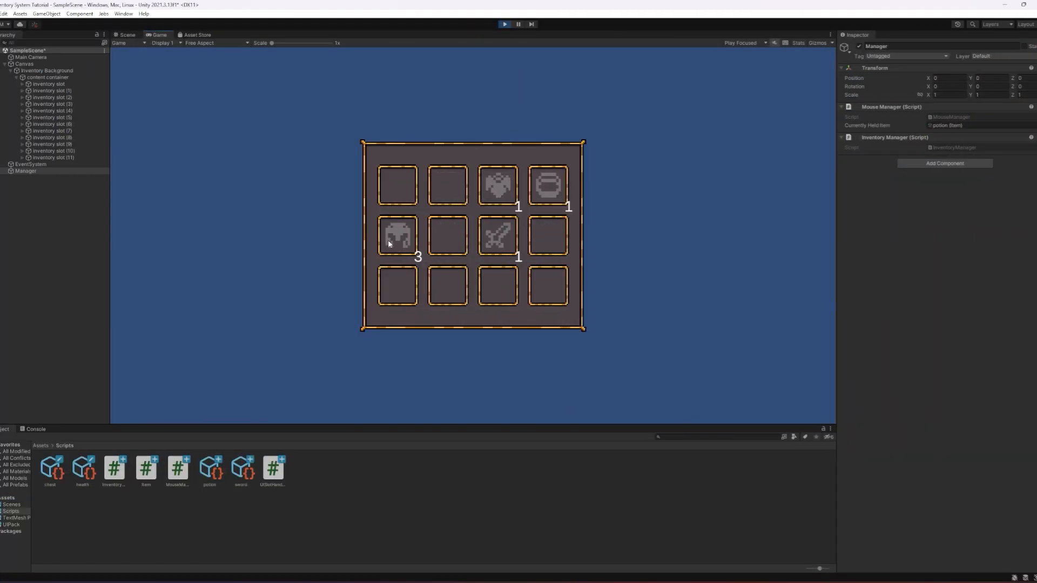
click(389, 240)
click(399, 186)
Step: Split single helmets back out into the second top slot and two middle-row slots
click(451, 189)
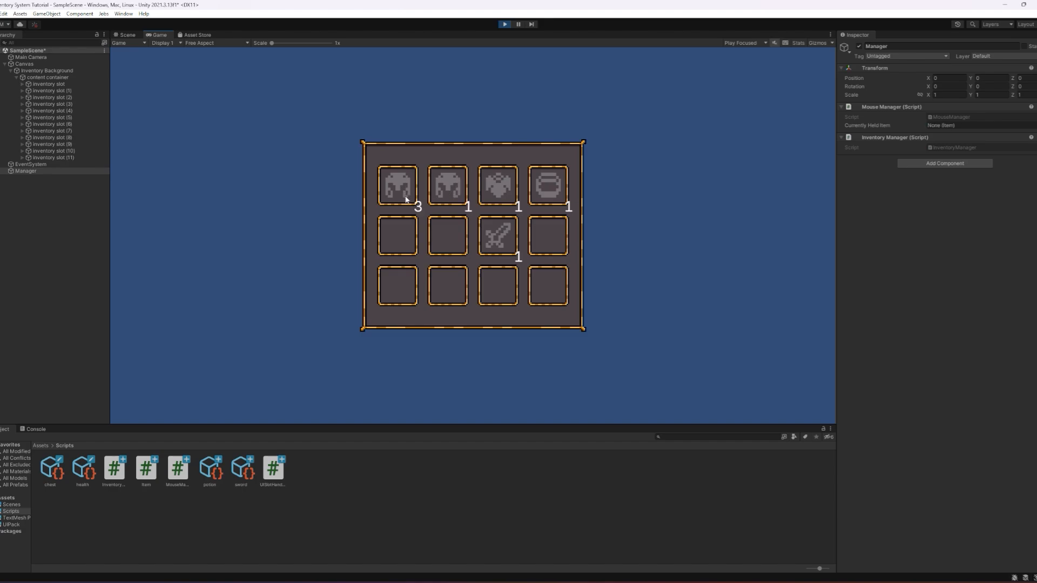
click(398, 236)
click(447, 235)
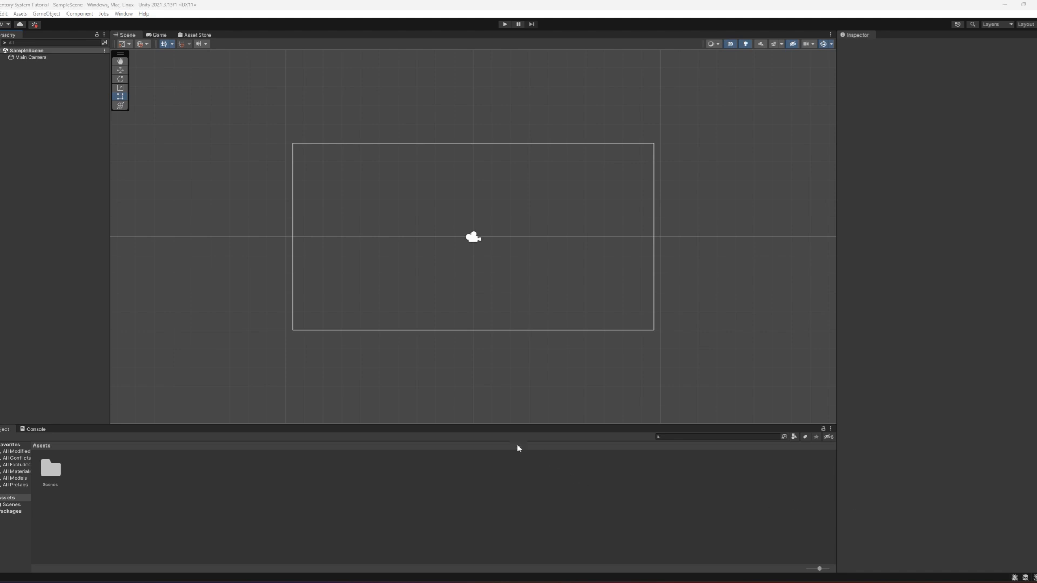
Step: Add a UI Canvas with its EventSystem and an empty object named Manager to the scene
right_click(60, 115)
mouse_move(78, 310)
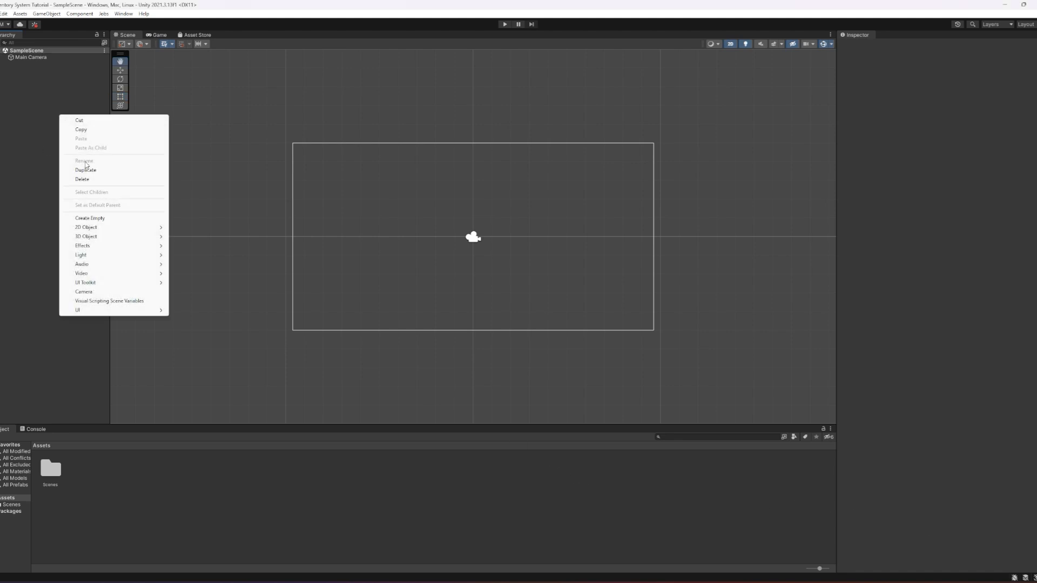
click(191, 419)
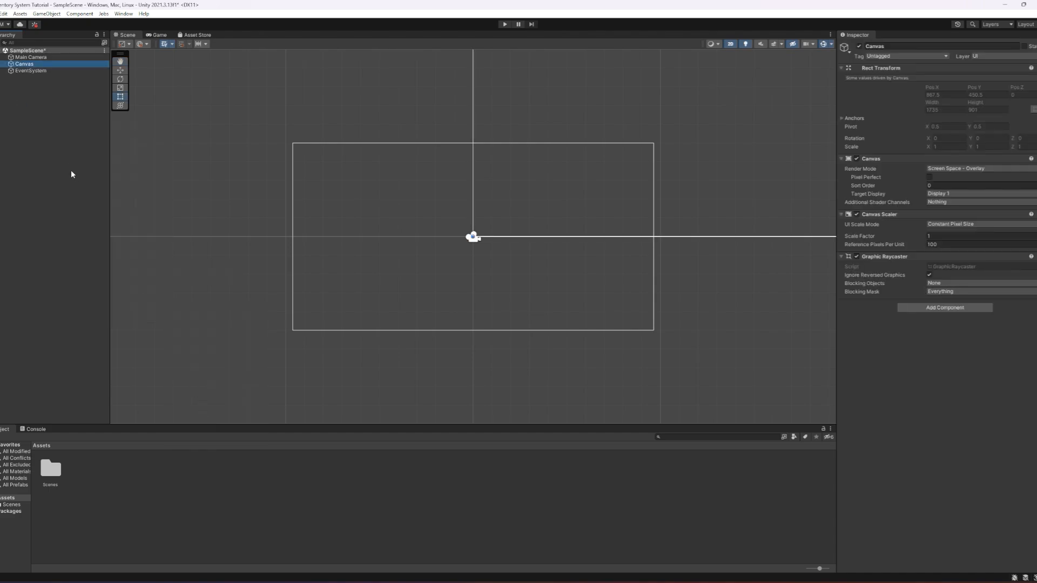
right_click(49, 128)
mouse_move(68, 322)
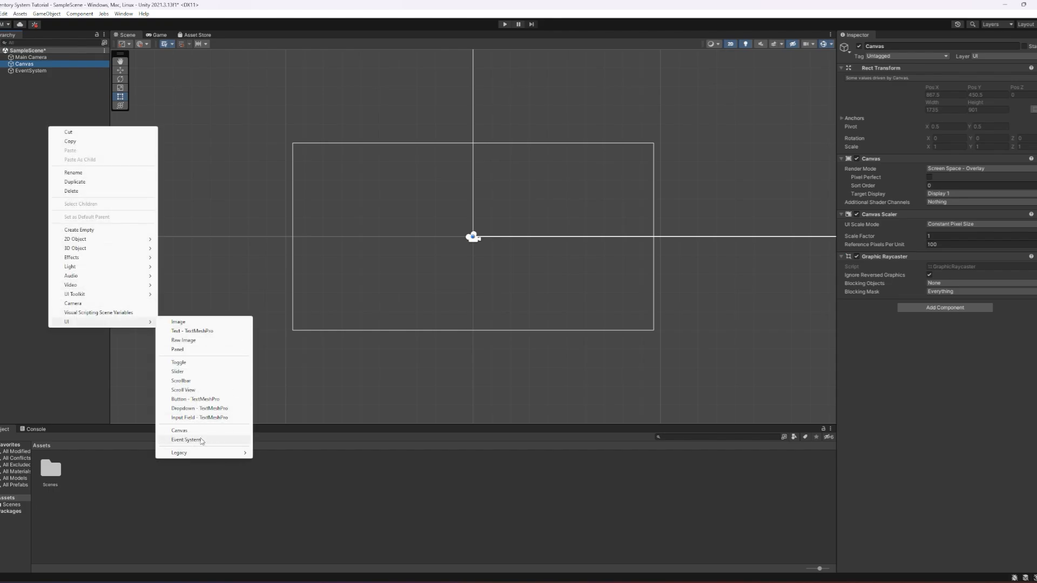
click(53, 151)
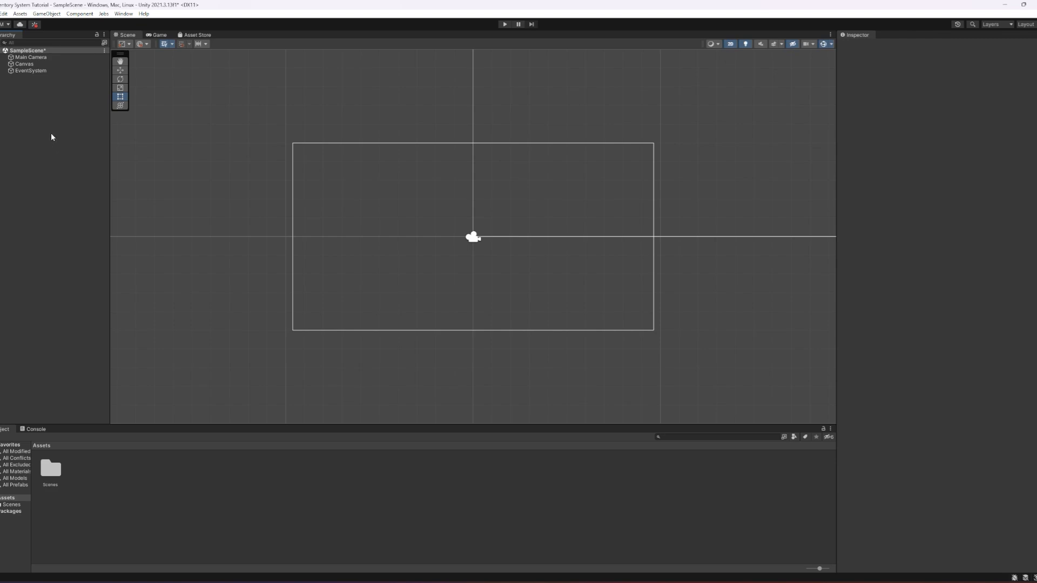
right_click(51, 133)
click(102, 237)
text(Manager)
key(Return)
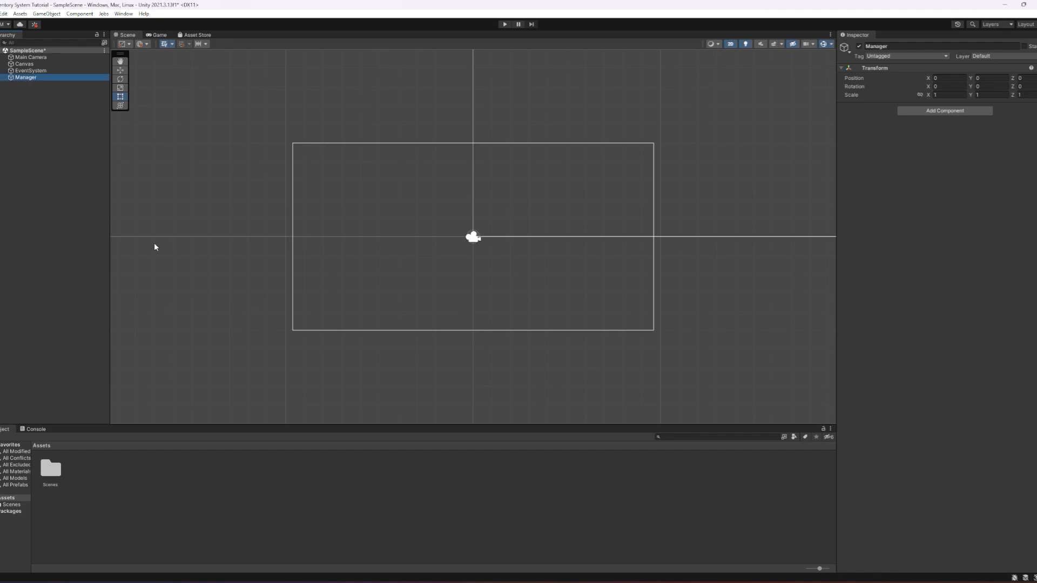
Step: Create Scripts and UIPack folders in the project assets
right_click(139, 479)
click(313, 205)
text(Scripts)
key(Return)
right_click(181, 484)
click(378, 207)
text(UIPack)
key(Return)
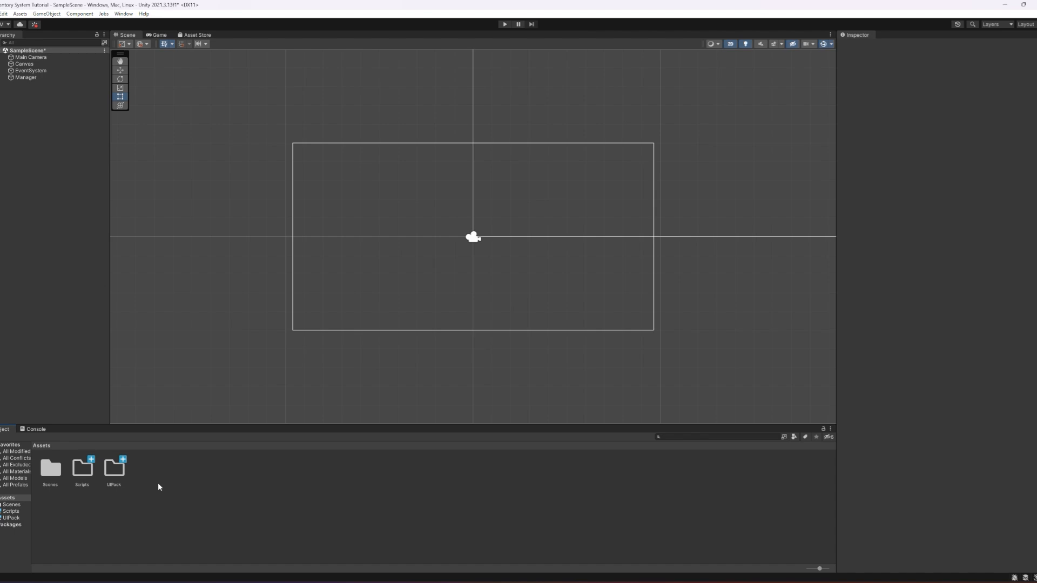
Step: Import InventoryIcons.png into UIPack and slice out the top-left and framed square icons as sprites
double_click(114, 468)
drag(397, 239, 66, 484)
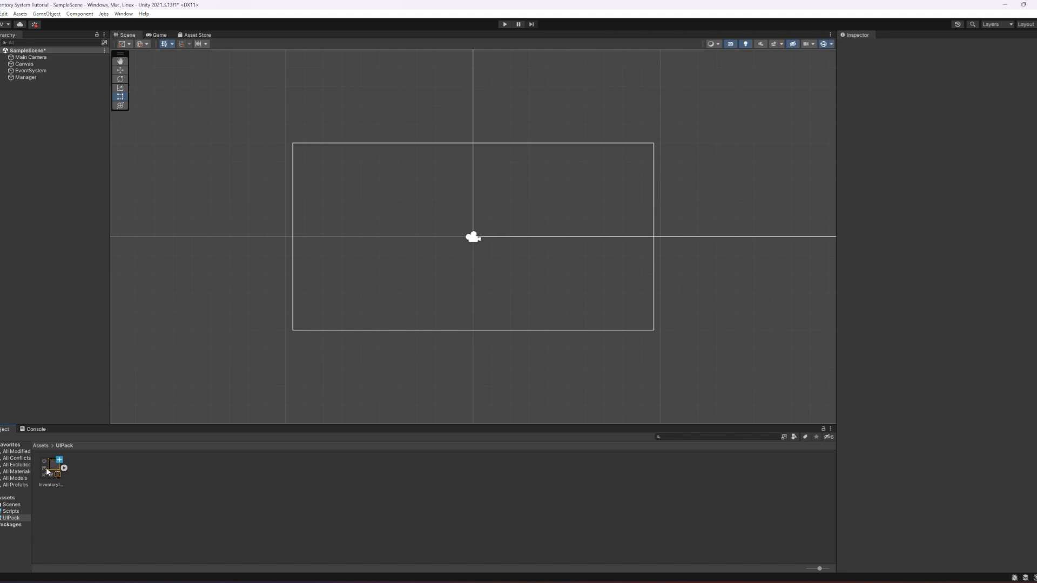
drag(328, 199, 514, 330)
drag(395, 223, 522, 349)
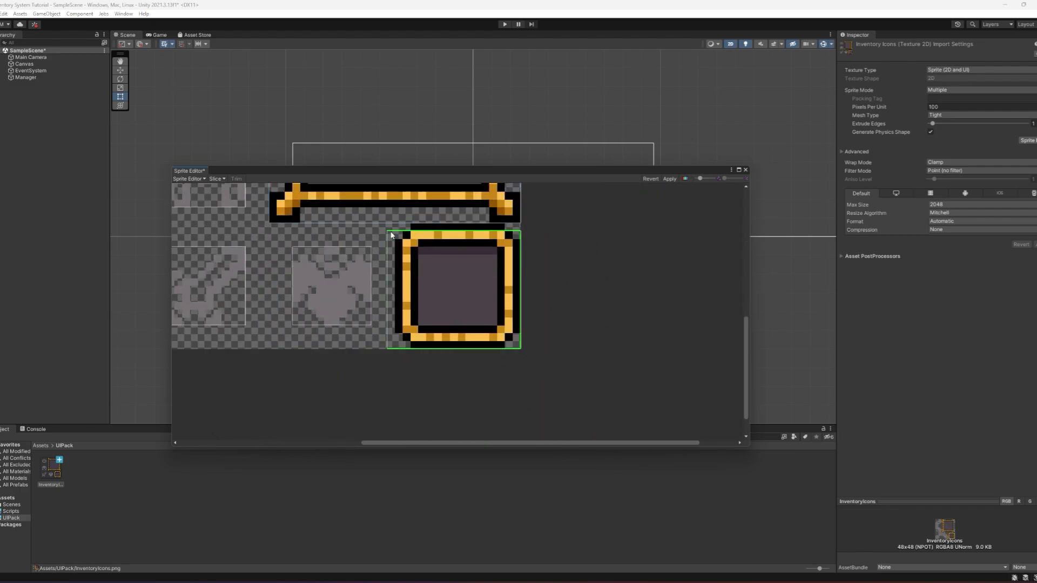
click(746, 171)
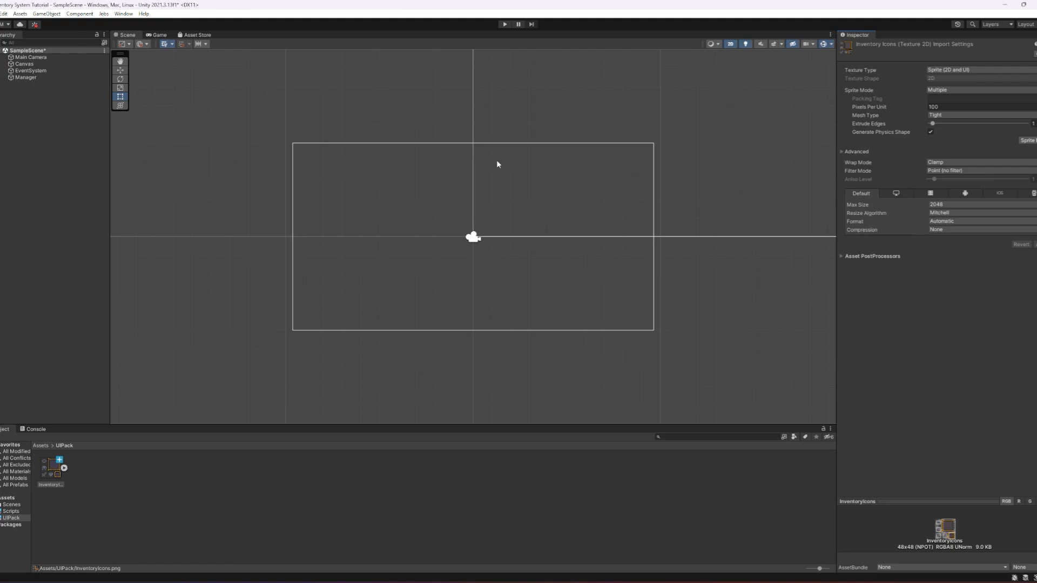
Step: Add an Image under the Canvas using the framed InventoryIcons_4 sprite
click(25, 64)
right_click(30, 65)
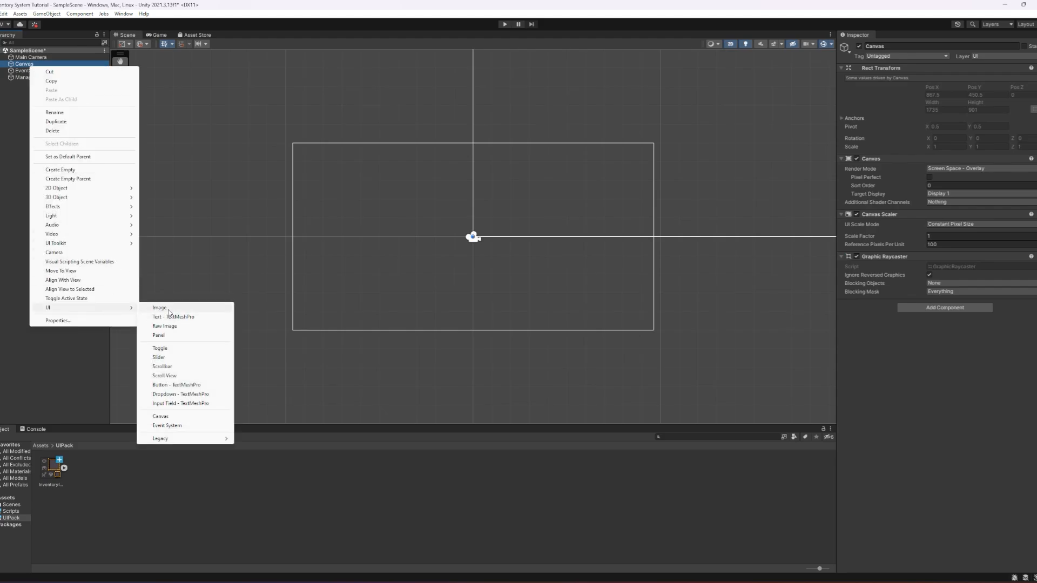
click(169, 309)
text(Inventory Background)
scroll(458, 273, up, 3)
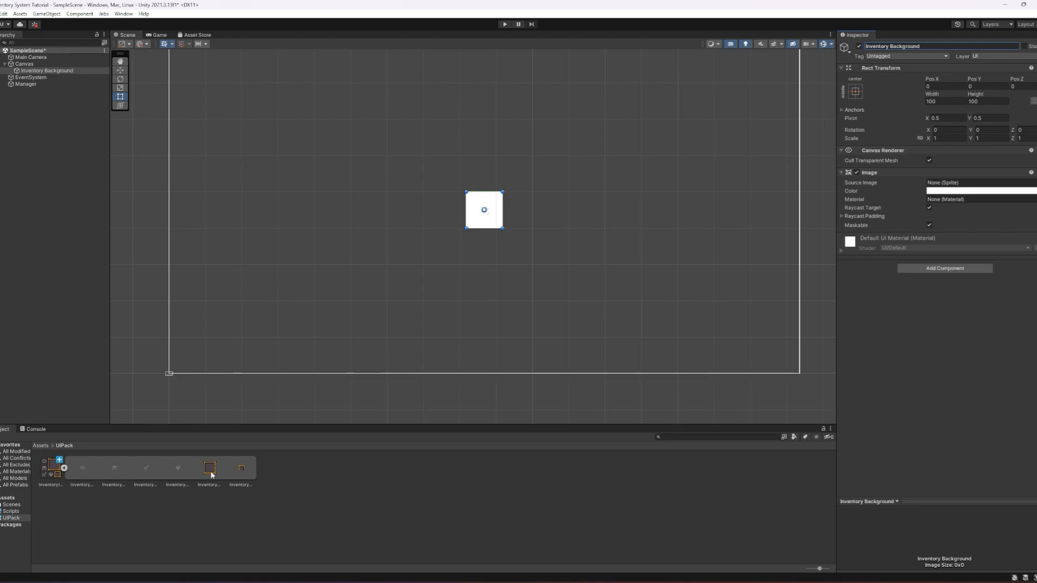
drag(210, 479, 964, 183)
Step: Set the image type to Sliced with a 0.32 pixels-per-unit multiplier for a thin border
click(960, 232)
click(960, 232)
click(942, 248)
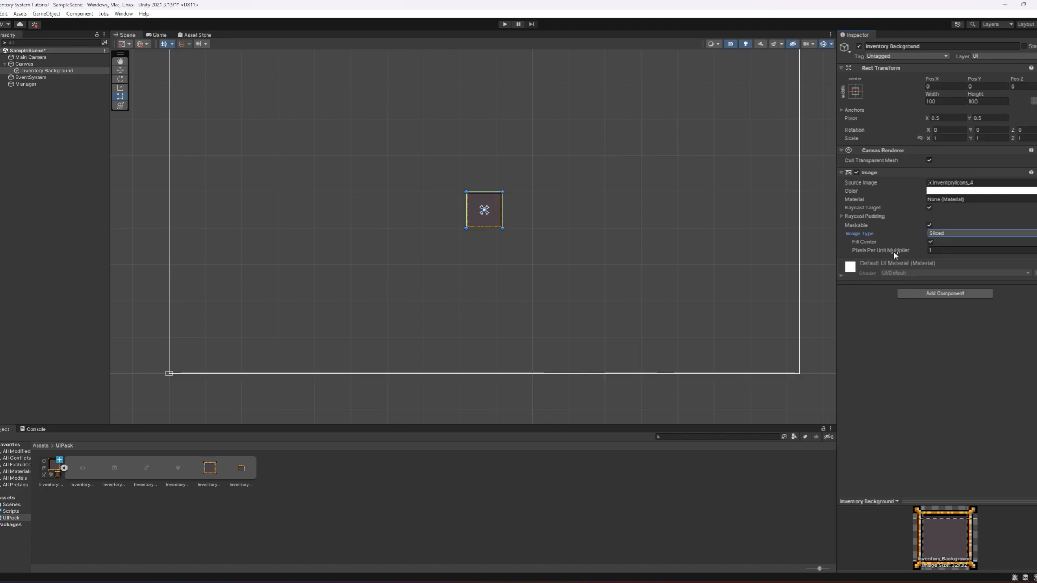
drag(894, 251, 962, 263)
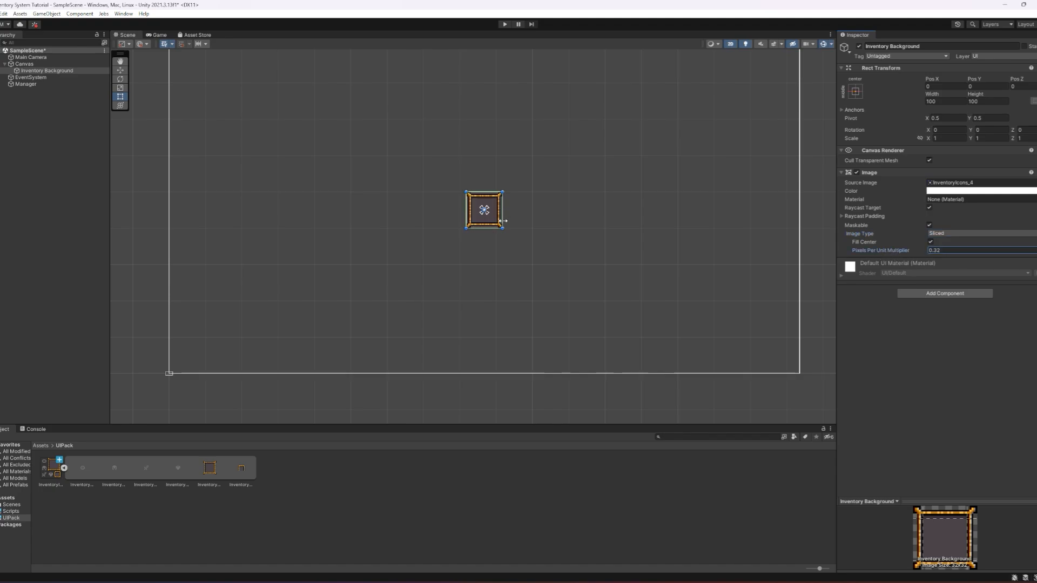
Step: Stretch the background into a wider, taller panel and locate its sprite in the project
drag(503, 220, 585, 220)
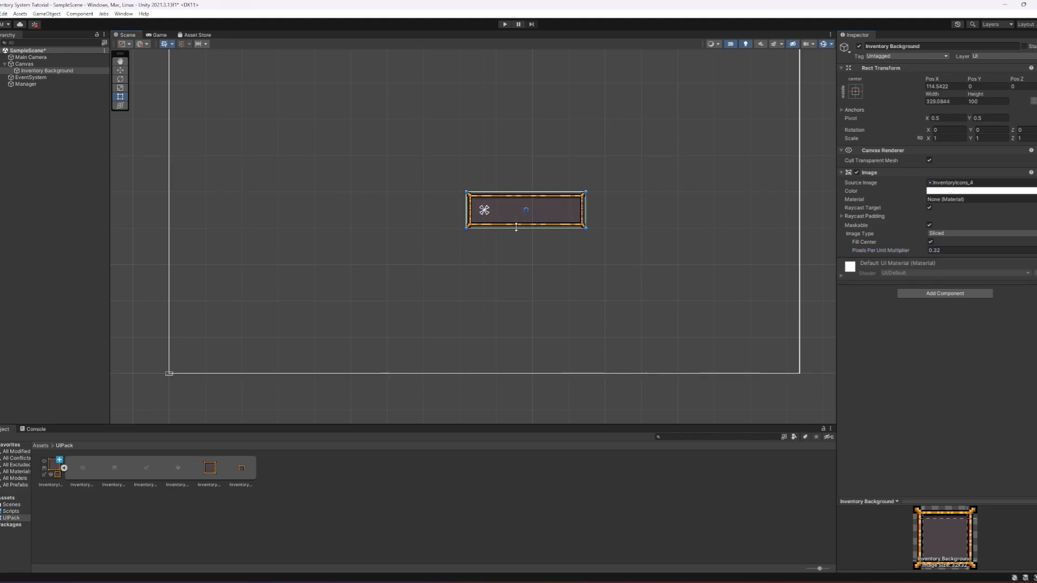
drag(515, 229, 514, 293)
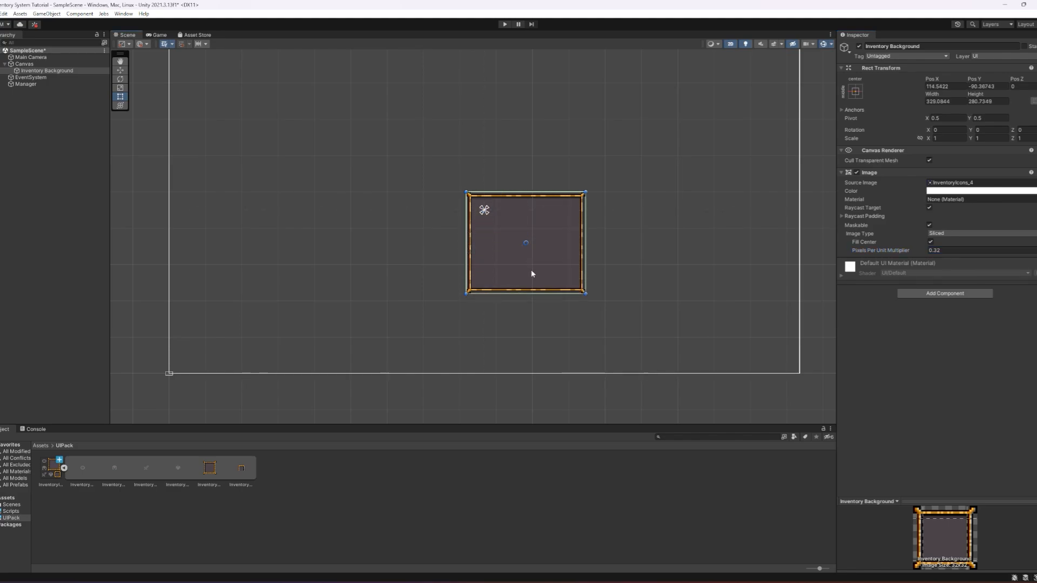
click(962, 183)
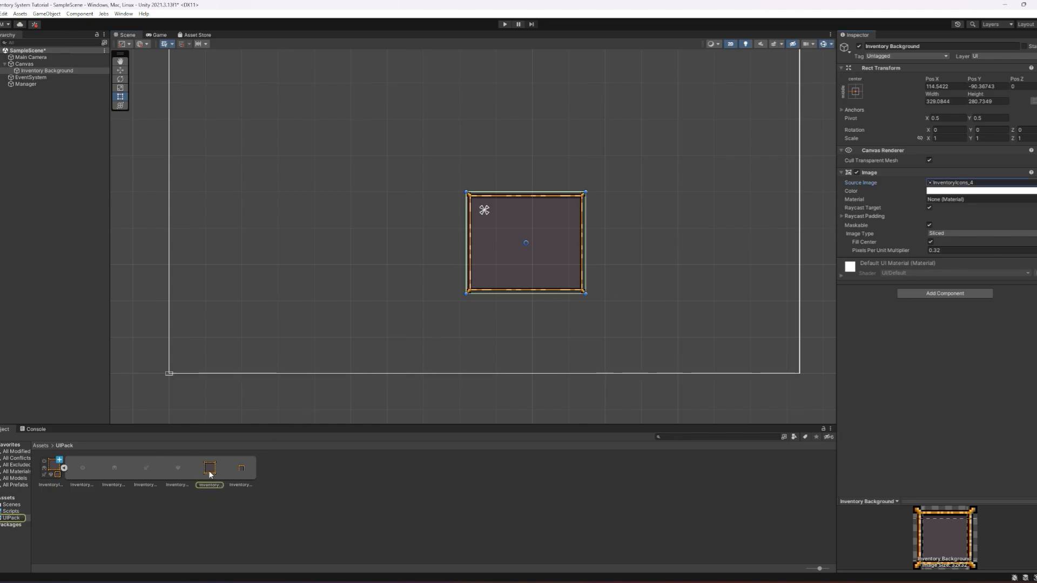
click(209, 471)
click(47, 473)
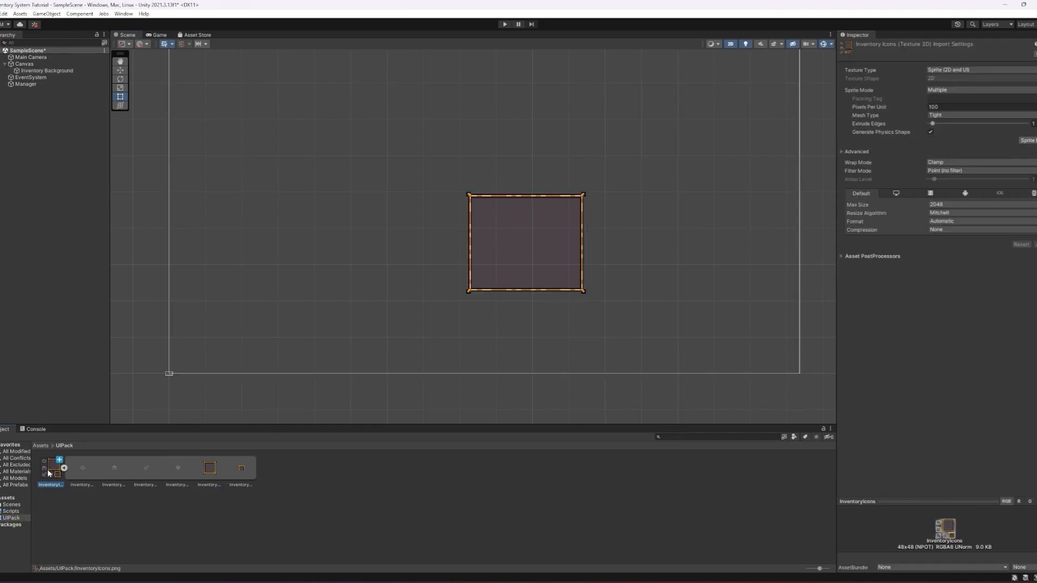
click(1028, 140)
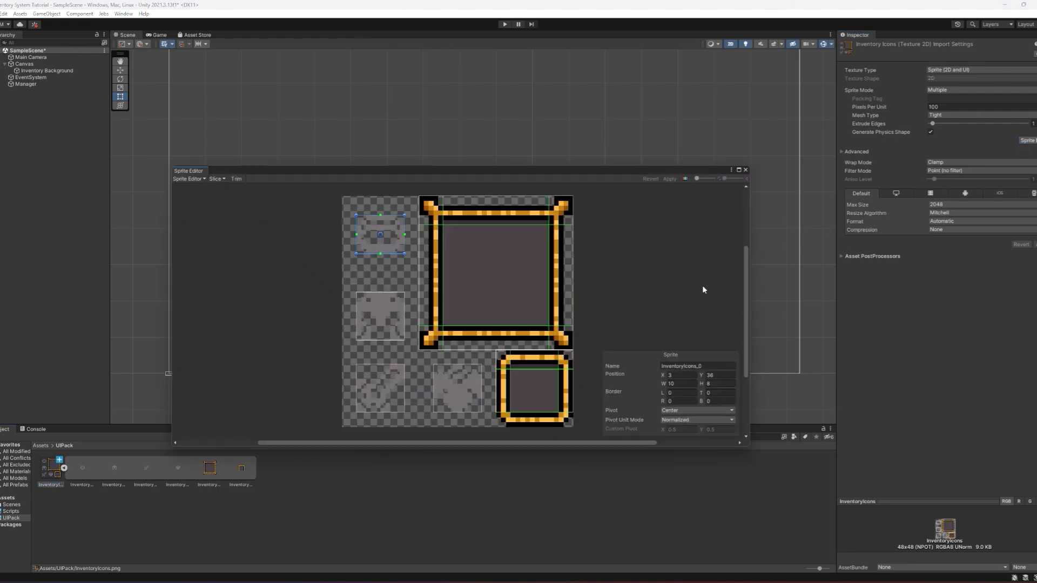
scroll(492, 290, up, 2)
scroll(383, 337, up, 2)
click(383, 337)
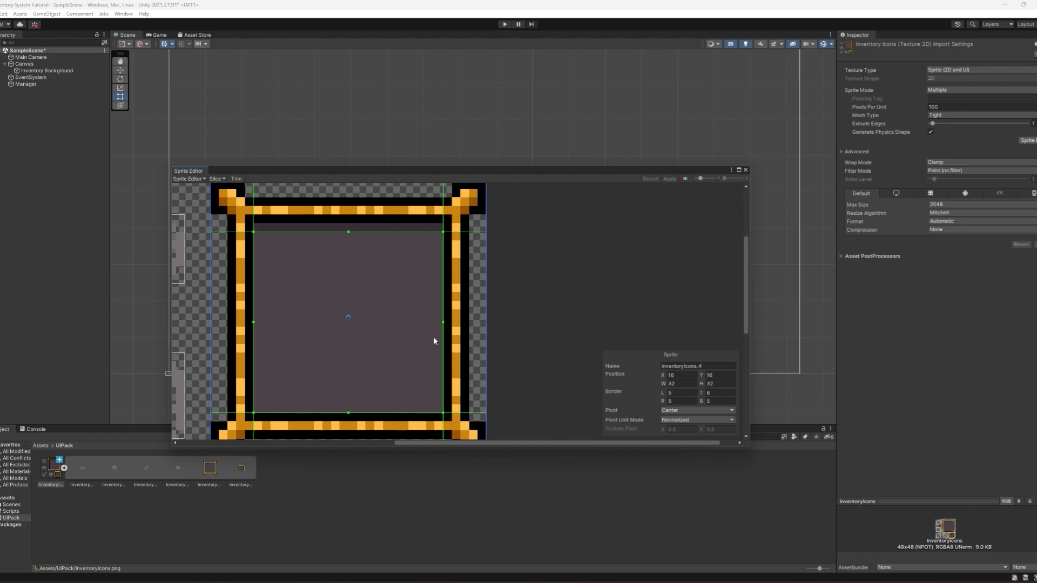
click(745, 170)
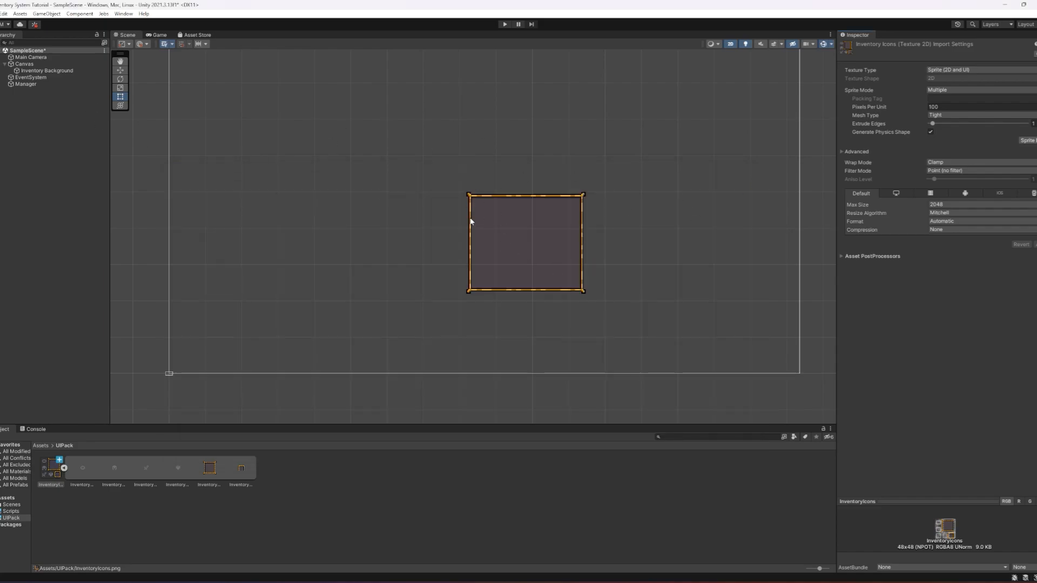
double_click(56, 71)
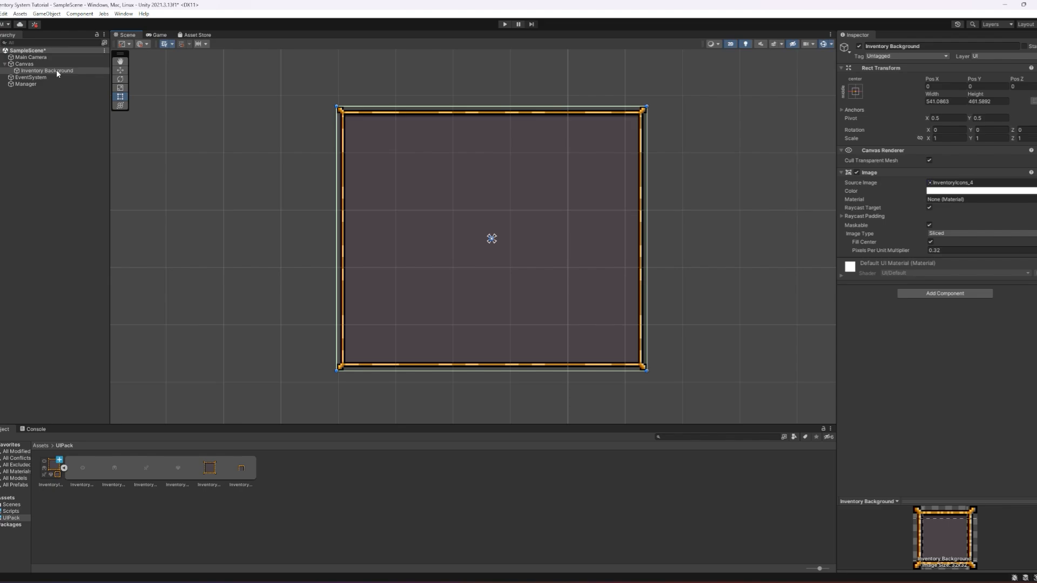
Step: Create an empty child named content container under Inventory Background
right_click(56, 69)
click(98, 175)
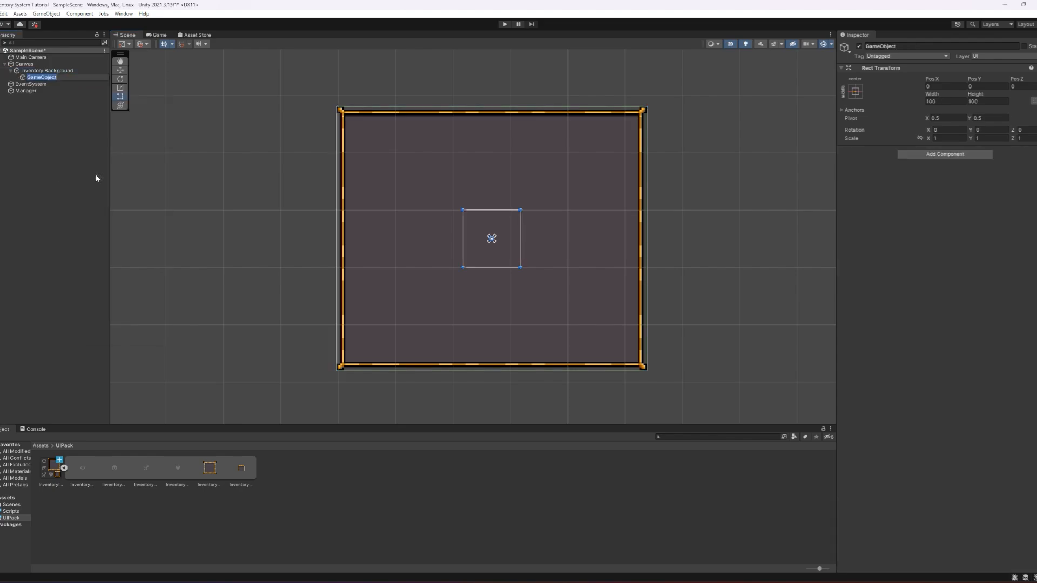
click(926, 45)
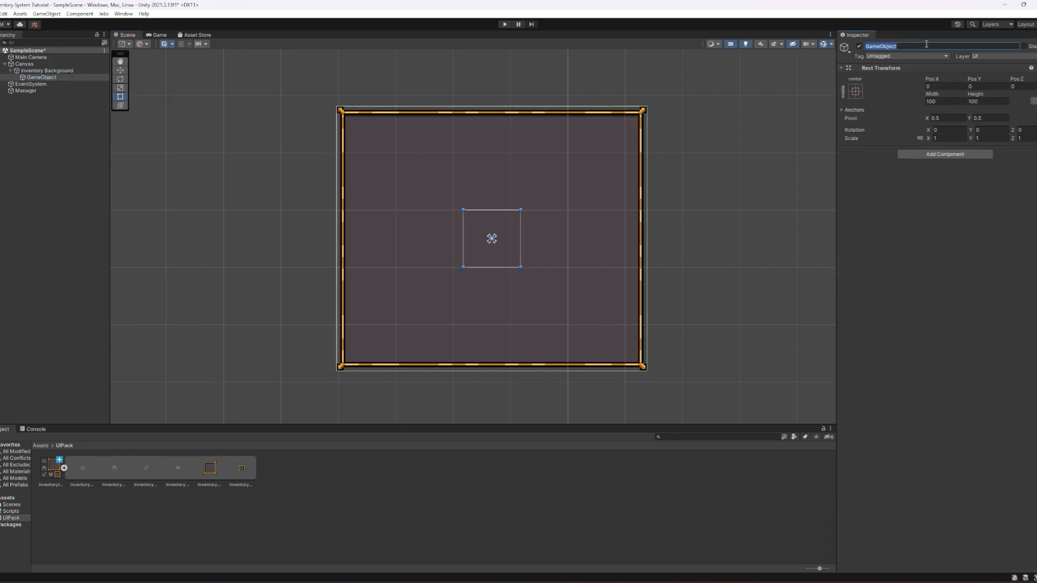
text(content container)
key(Return)
Step: Size the content container to 500 by 400 and add a Grid Layout Group
drag(521, 252, 637, 249)
drag(470, 247, 345, 244)
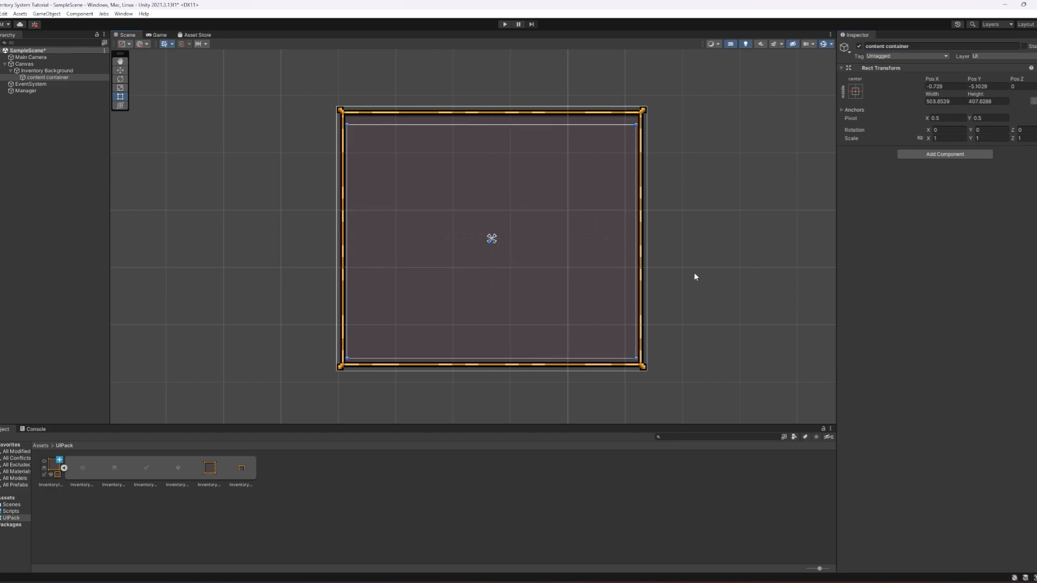
click(954, 98)
text(500)
key(Tab)
text(400)
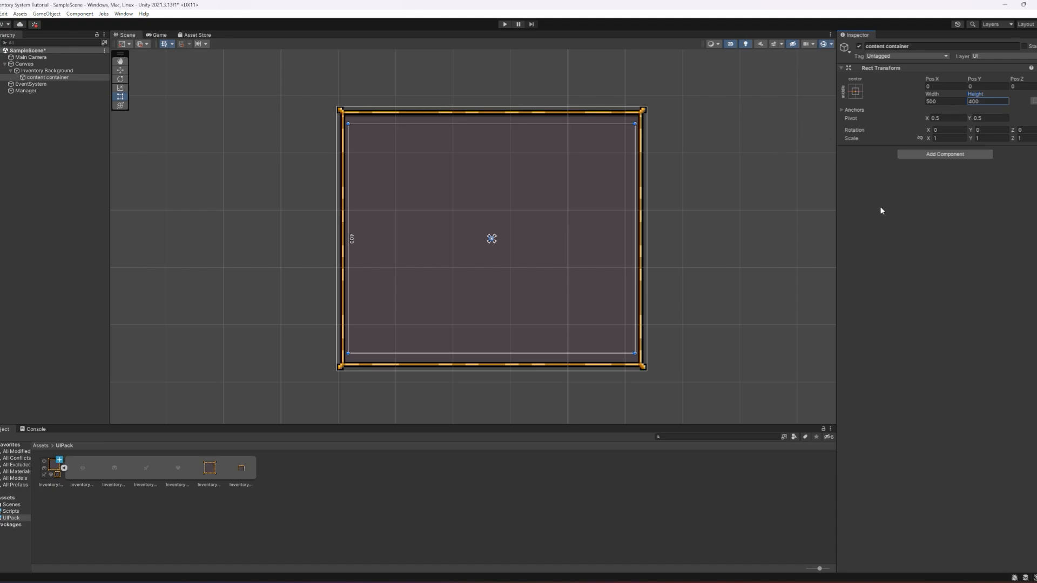
click(959, 154)
text(grid)
key(Return)
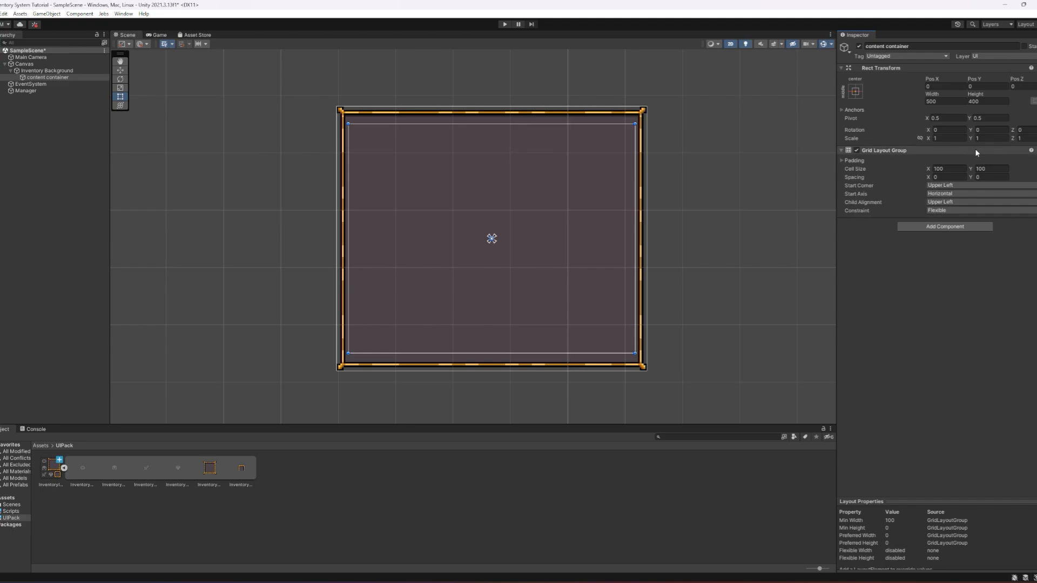
Step: Create an Image named inventory slot inside the content container
right_click(70, 77)
click(85, 326)
click(195, 327)
text(inventory slot)
key(Return)
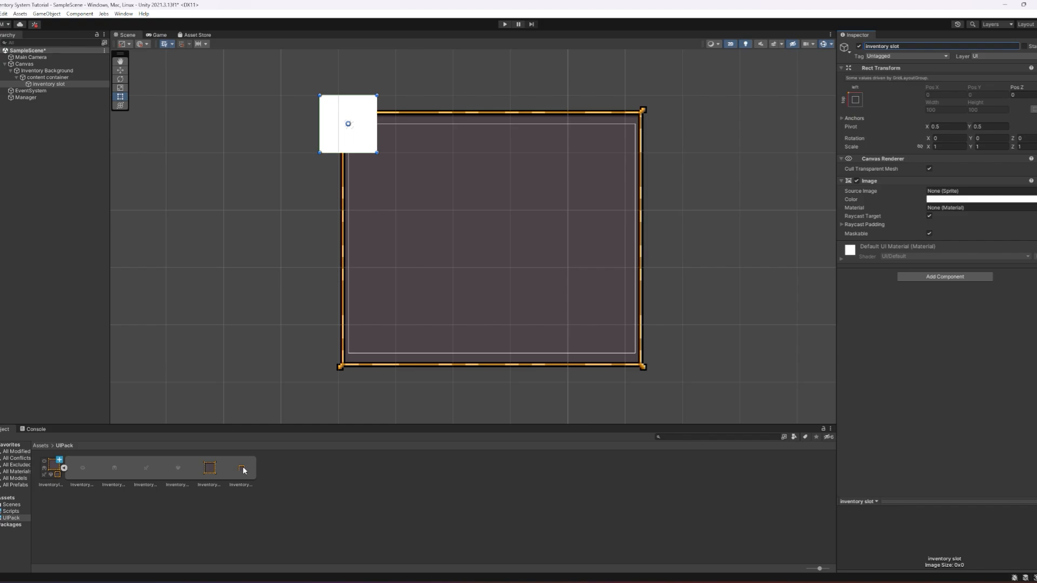
Step: Apply the InventoryIcons_5 slot frame sprite with a 0.32 pixels-per-unit multiplier
drag(243, 470, 972, 191)
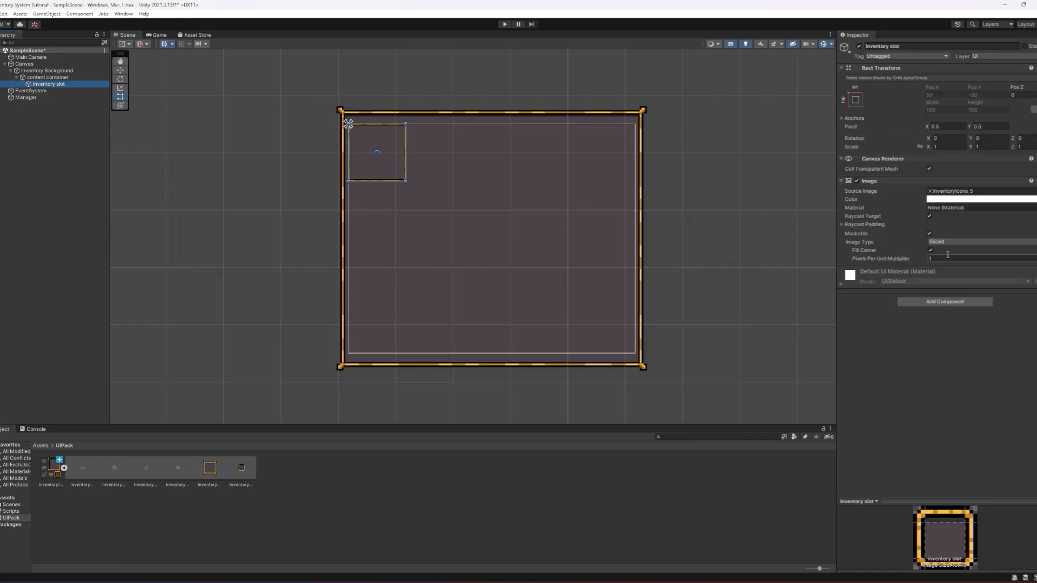
double_click(940, 259)
text(0.32)
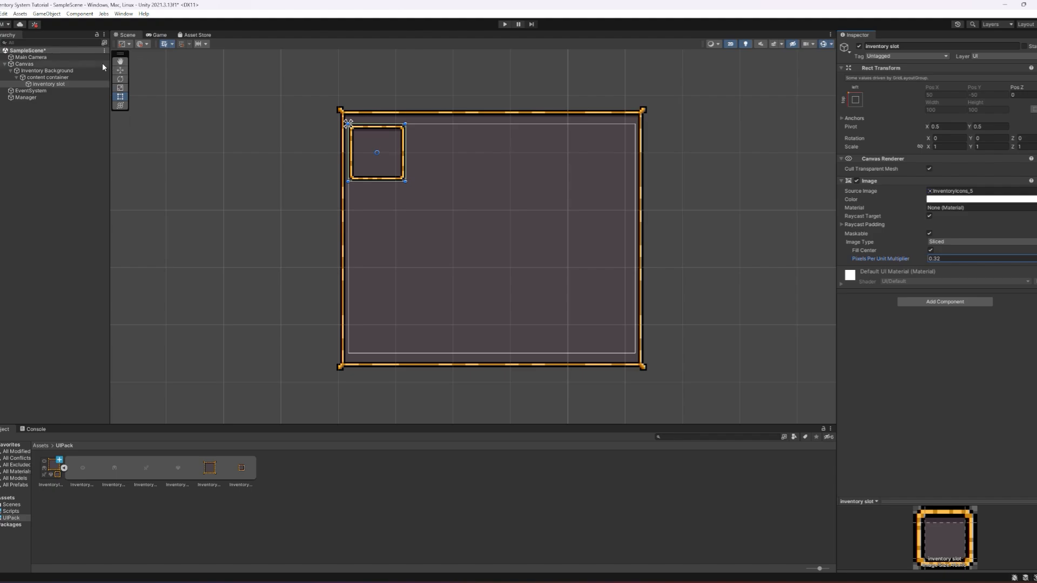
click(49, 77)
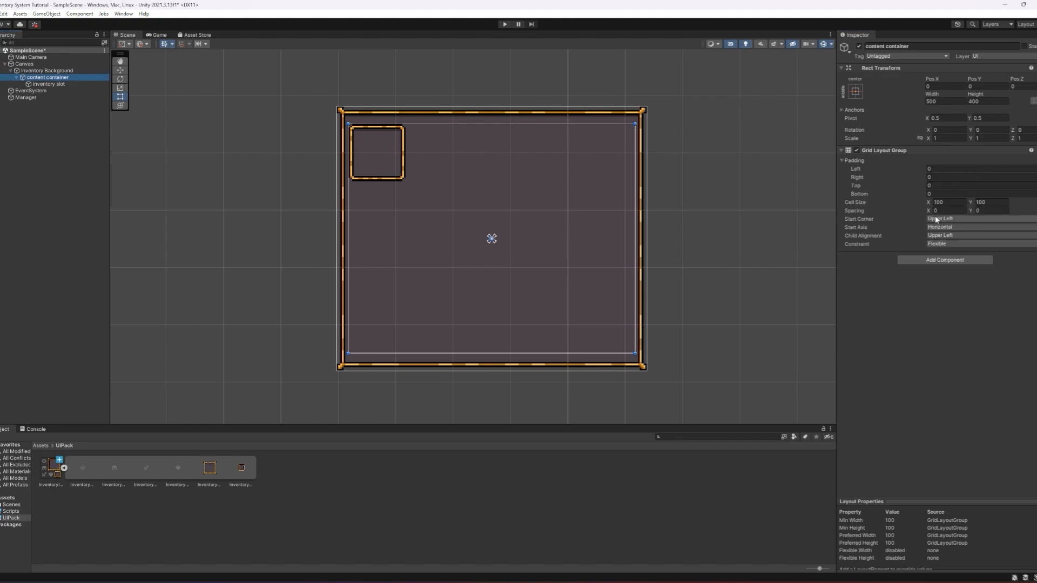
Step: Set the grid's Child Alignment to Middle Center and Spacing X and Y to 20
click(956, 236)
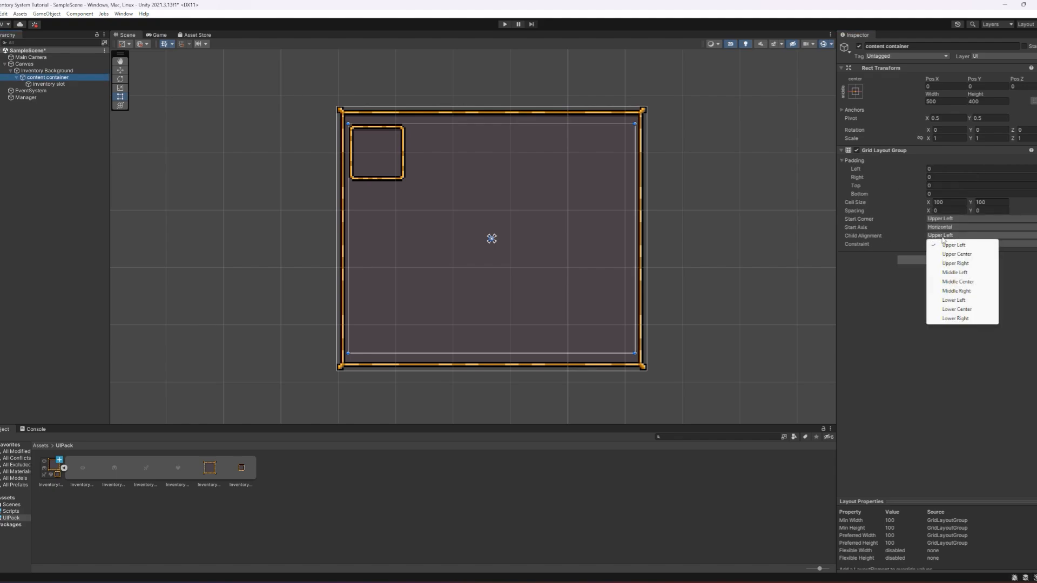
click(965, 281)
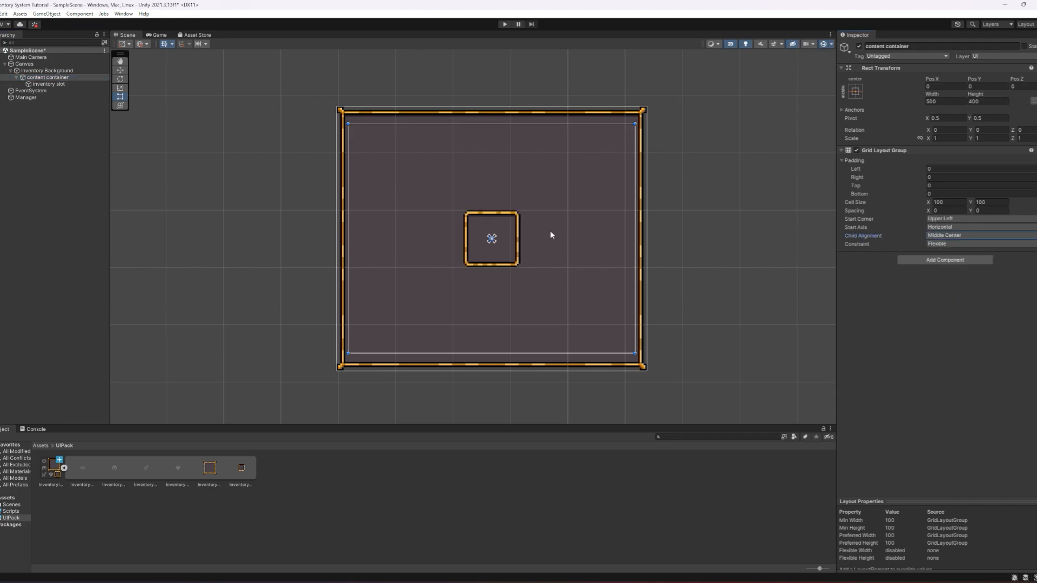
scroll(554, 234, up, 2)
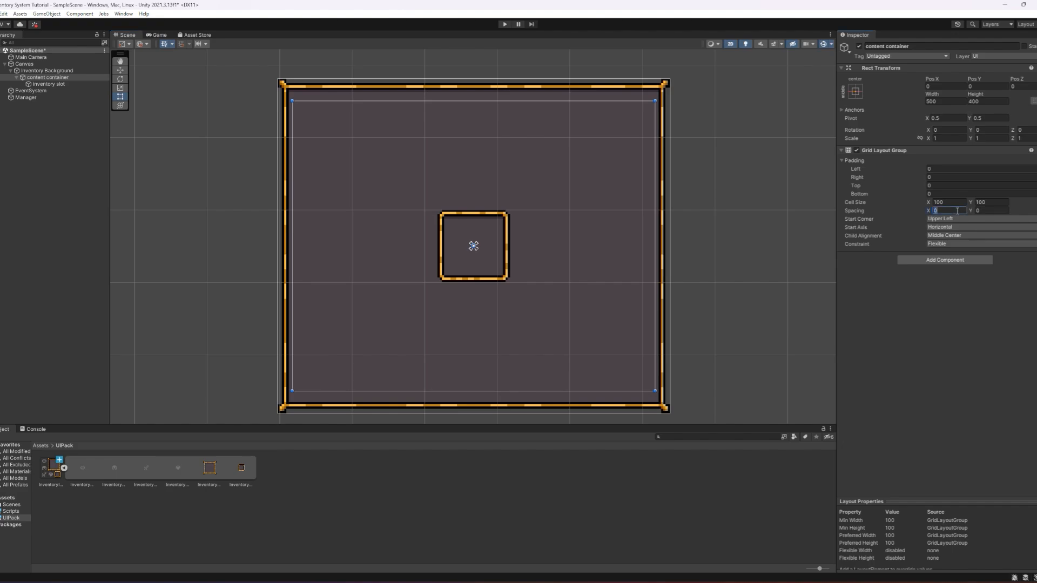
text(20)
key(Tab)
text(20)
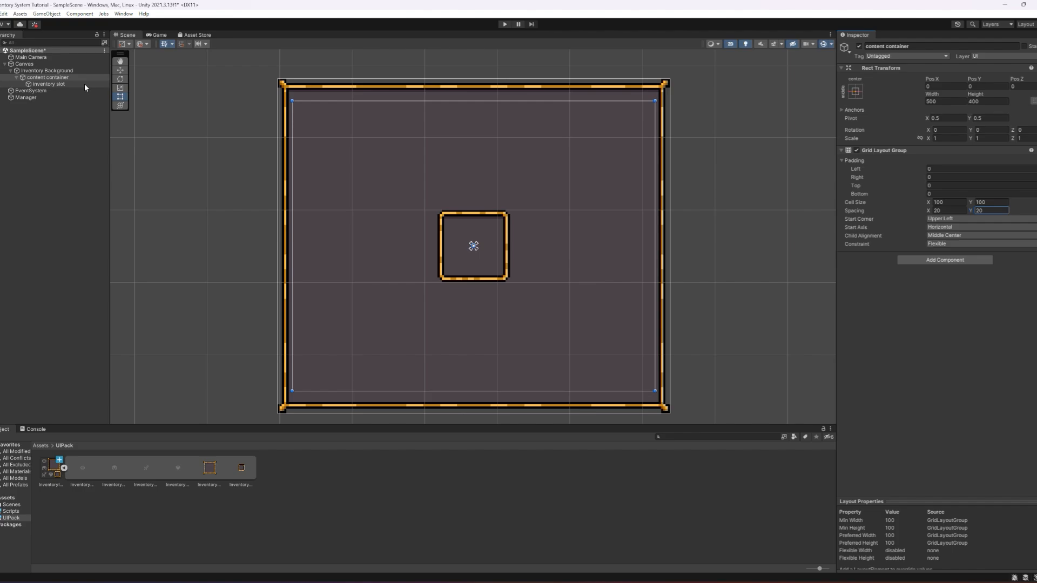
click(86, 84)
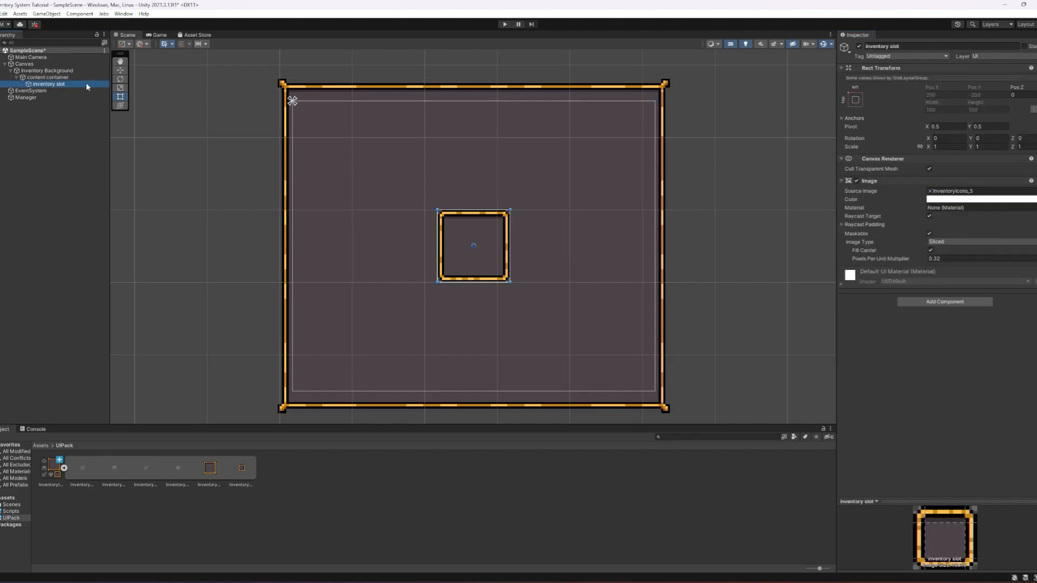
key(ctrl+d)
key(ctrl+d)
key(ctrl+d)
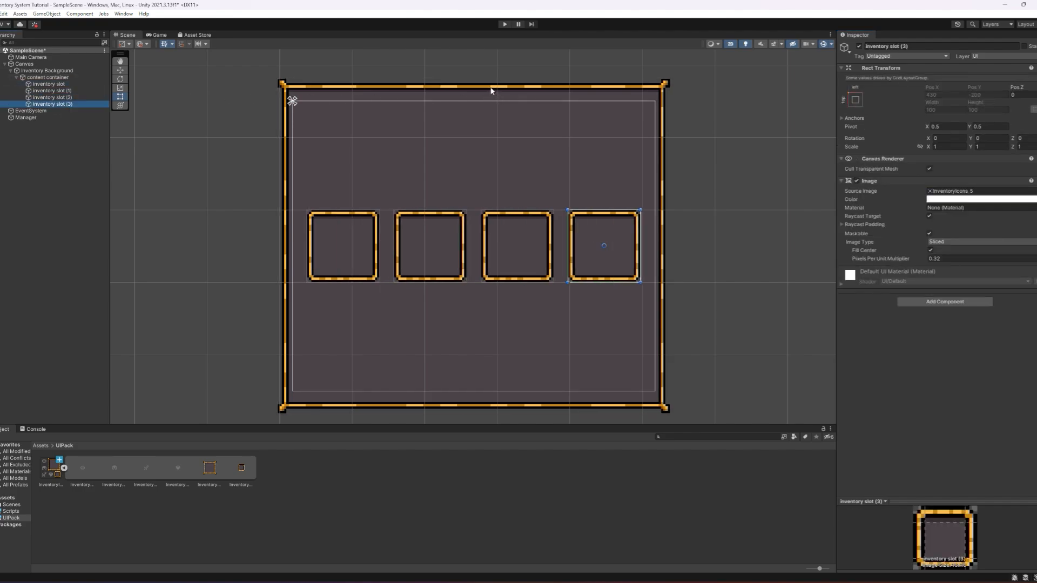
key(ctrl+d)
key(ctrl+d)
key(ctrl+d)
key(ctrl+d)
key(ctrl+d)
key(ctrl+d)
key(ctrl+d)
key(ctrl+d)
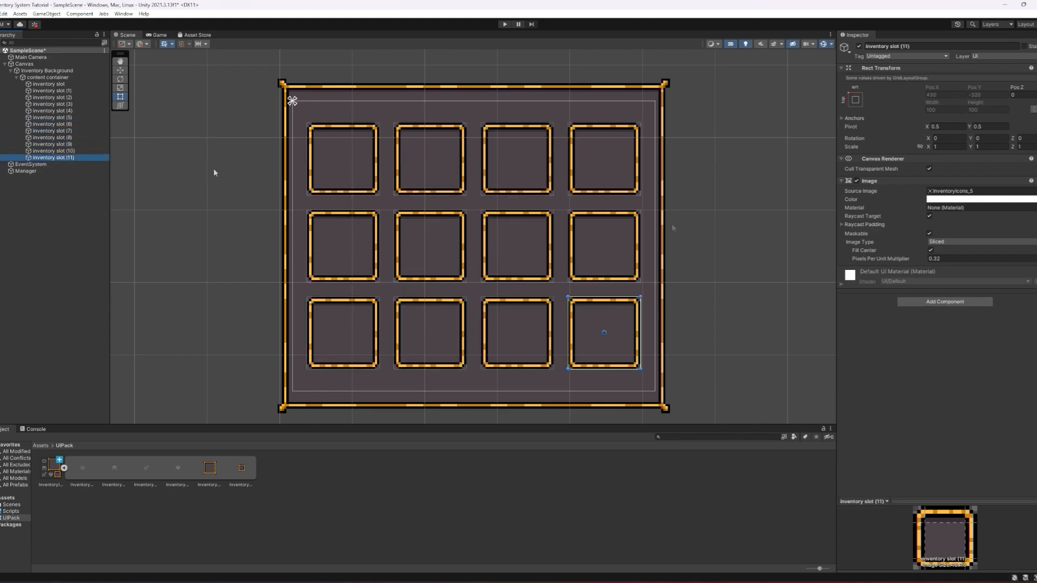
shift+click(70, 95)
key(Delete)
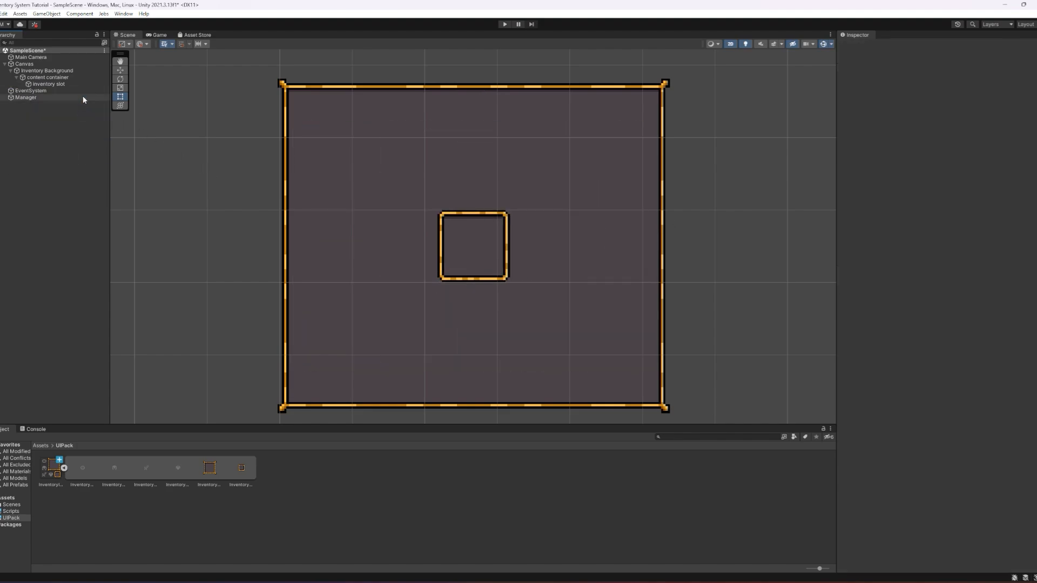
click(67, 83)
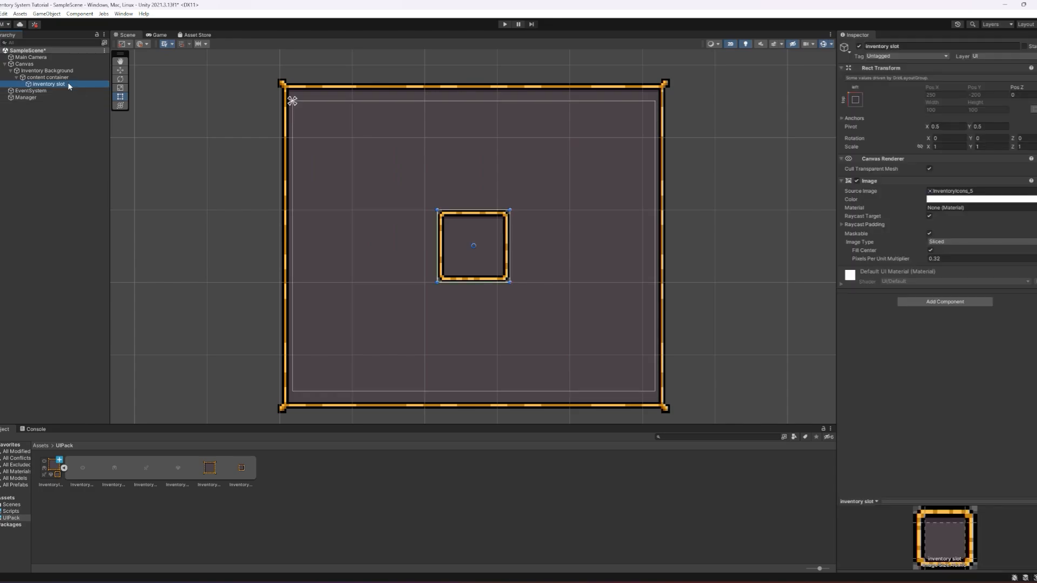
Step: Add an image named icon and a TextMeshPro label named item count inside the slot
right_click(64, 82)
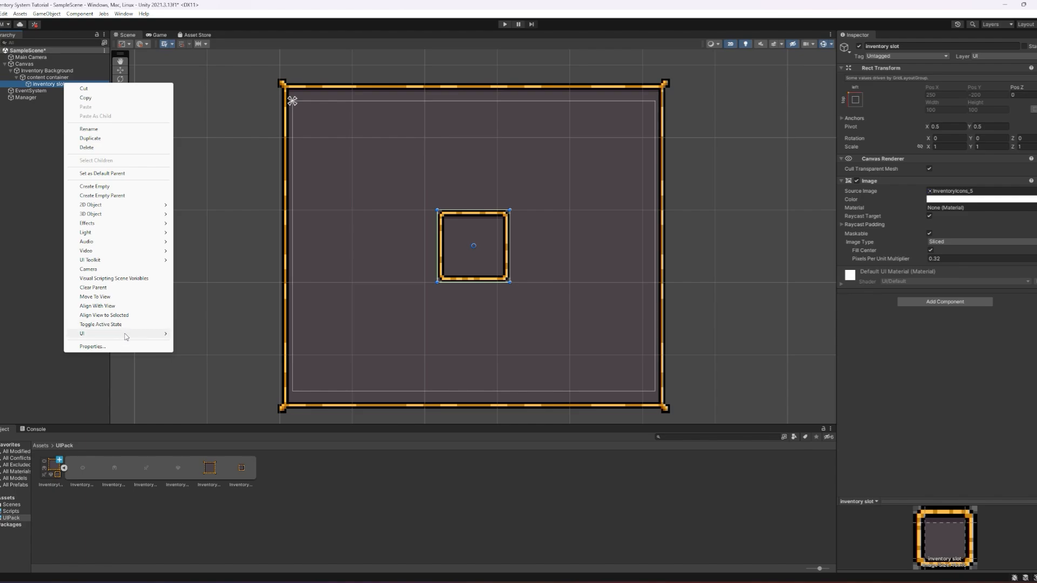
mouse_move(106, 334)
click(188, 334)
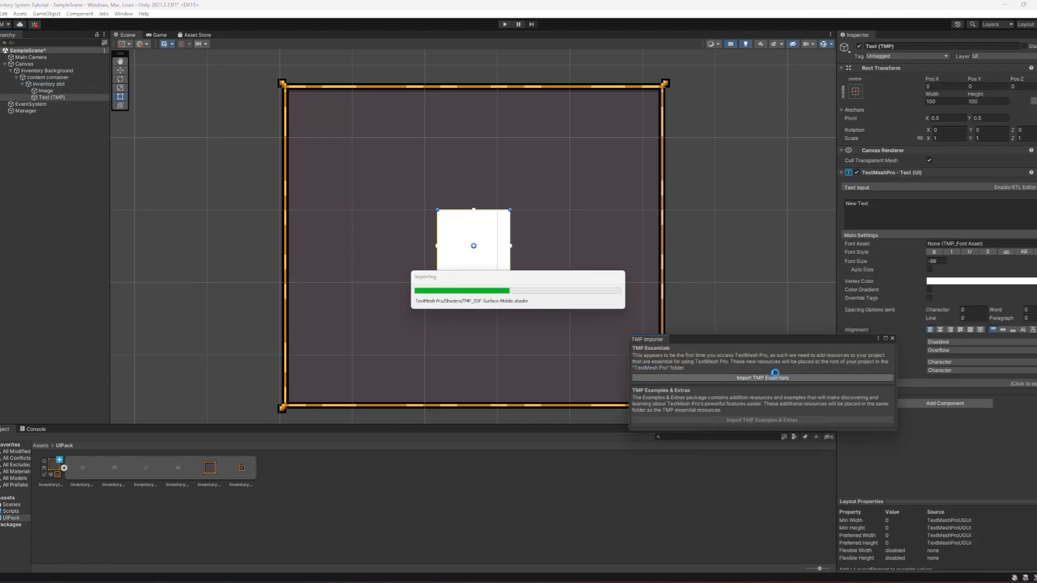
click(909, 47)
text(icon)
key(Return)
click(936, 46)
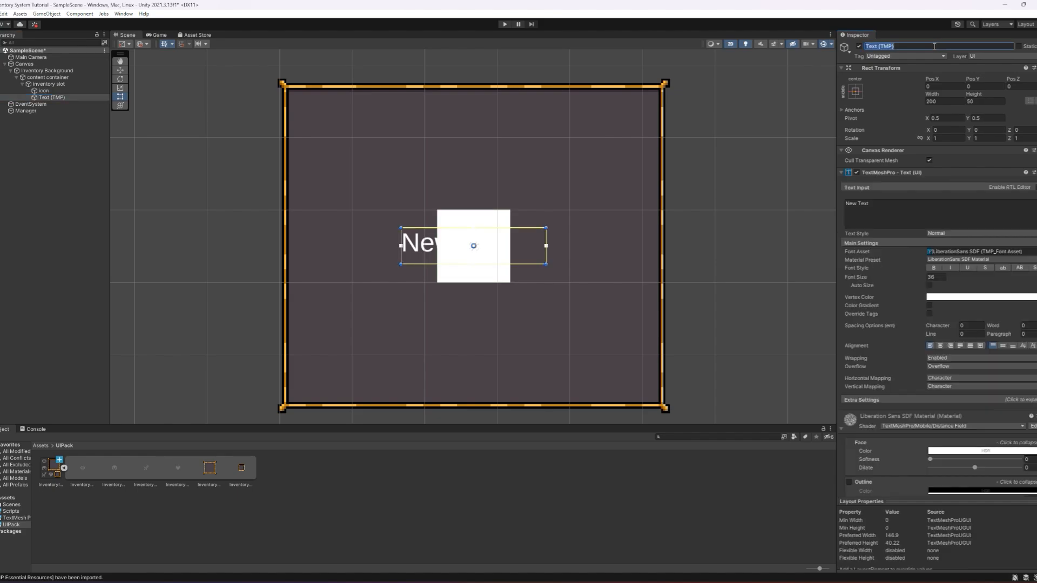
text(item count)
key(Return)
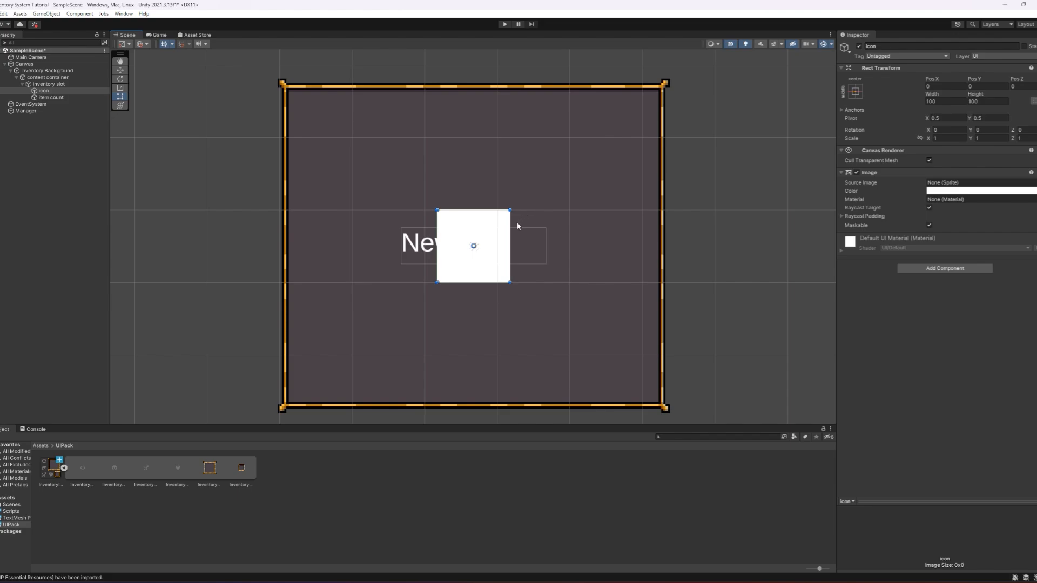
Step: Shrink the icon to 60 by 60 inside the slot and select the item count text to set it to 5
alt+drag(509, 209, 502, 220)
scroll(490, 247, up, 3)
alt+drag(390, 243, 408, 242)
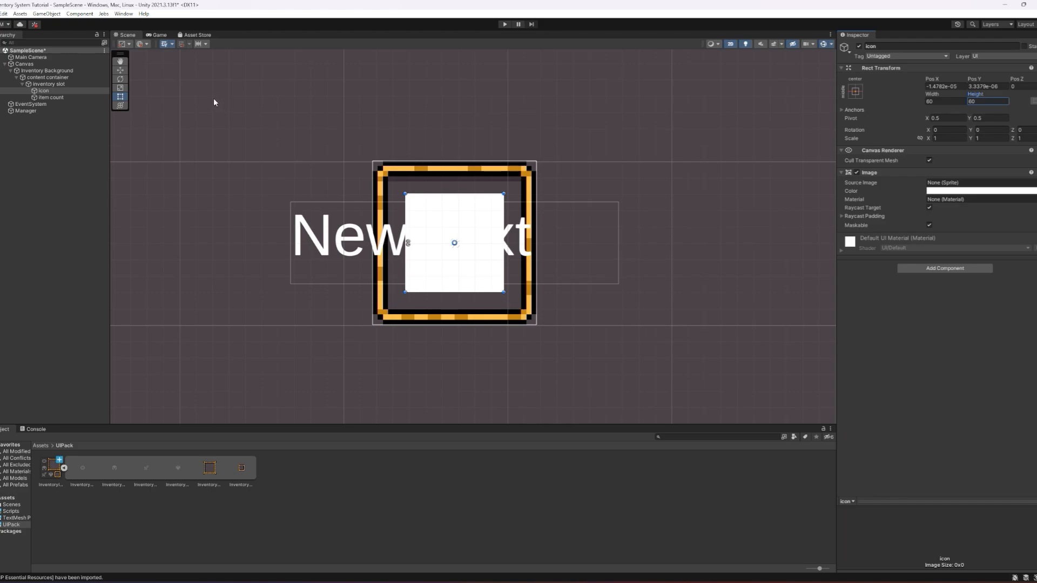
click(86, 97)
text(5)
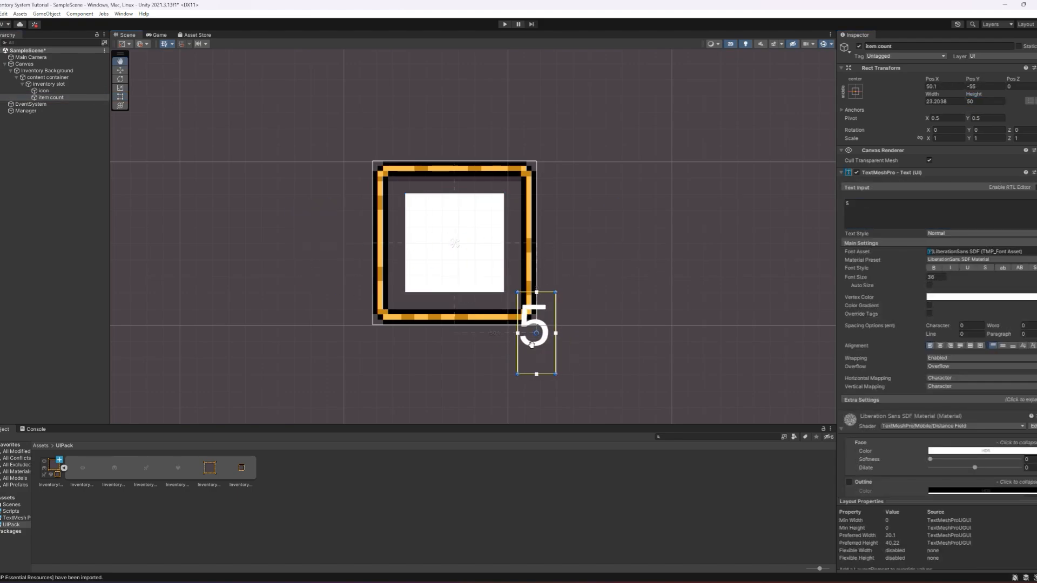
scroll(534, 339, down, 3)
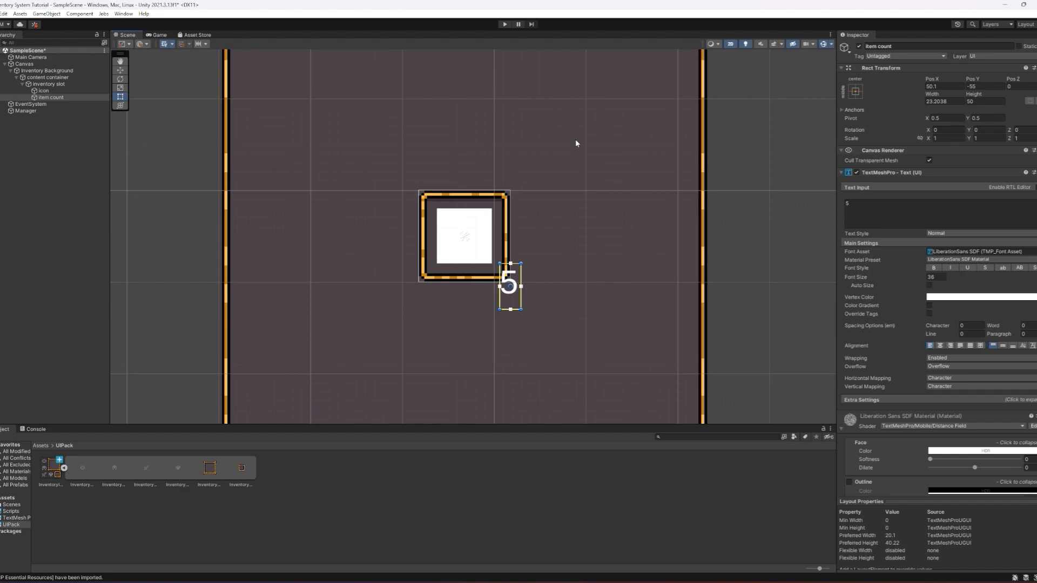
Step: Create Item and MouseManager C# scripts in the Scripts folder
click(41, 446)
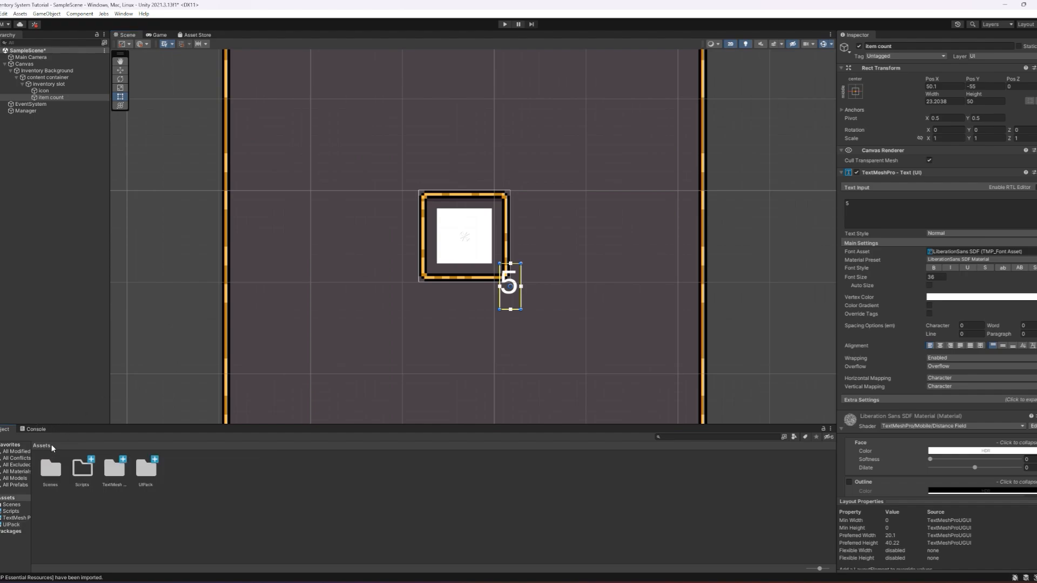
double_click(82, 470)
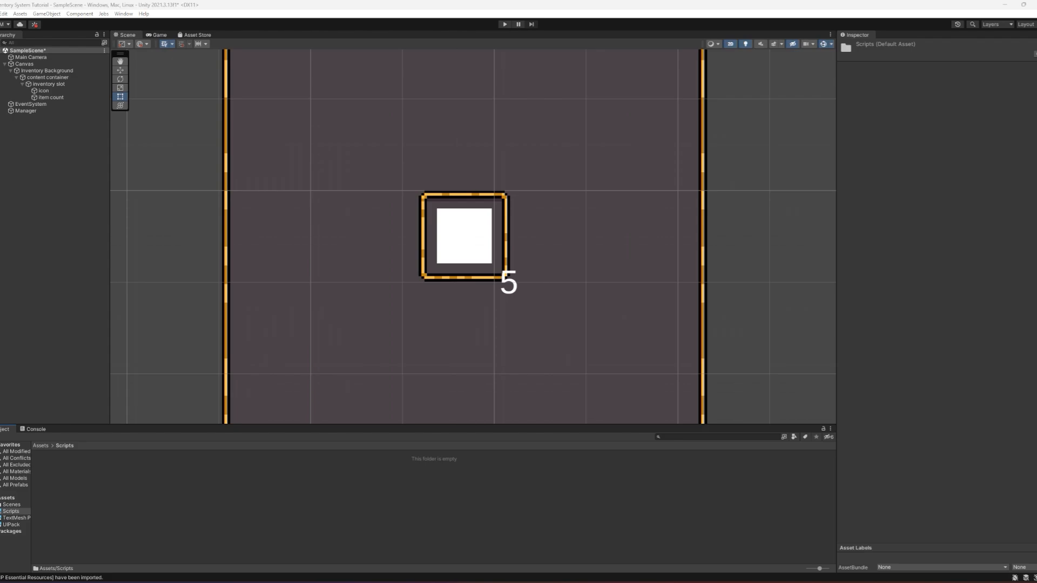
right_click(174, 470)
click(351, 219)
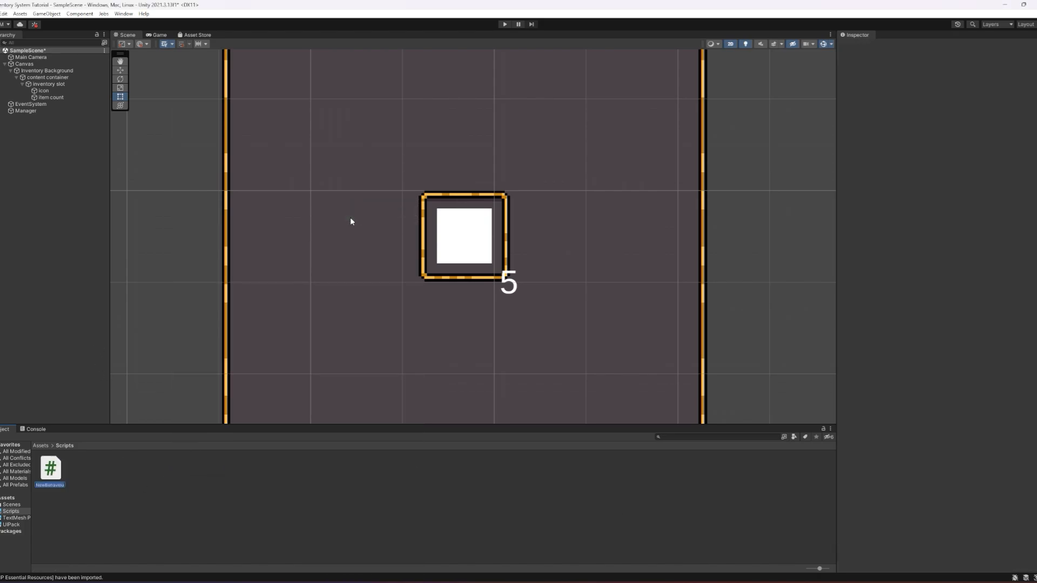
text(Item)
key(Return)
right_click(124, 490)
click(282, 219)
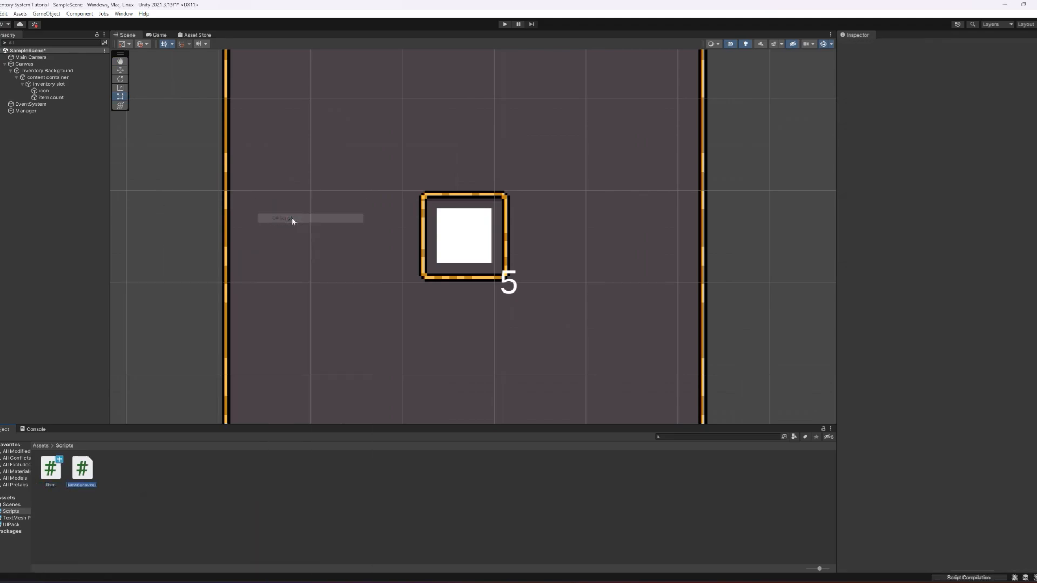
text(MouseIt)
text(anager)
key(Return)
Step: Create InventoryManager and UISlotHandler C# scripts in the Scripts folder
right_click(188, 483)
mouse_move(253, 251)
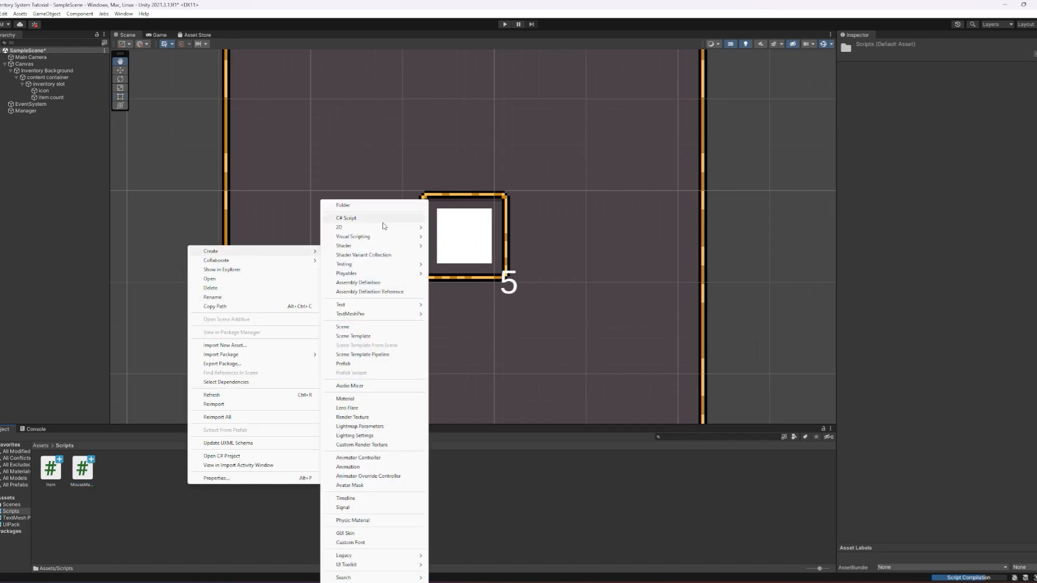
click(385, 221)
text(Invent)
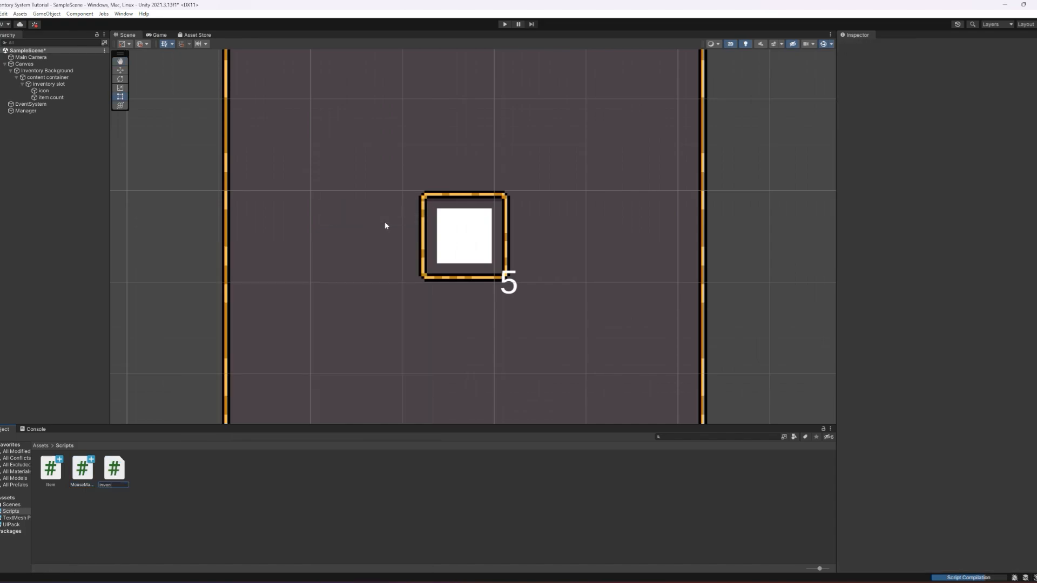
text(oryManager)
key(Return)
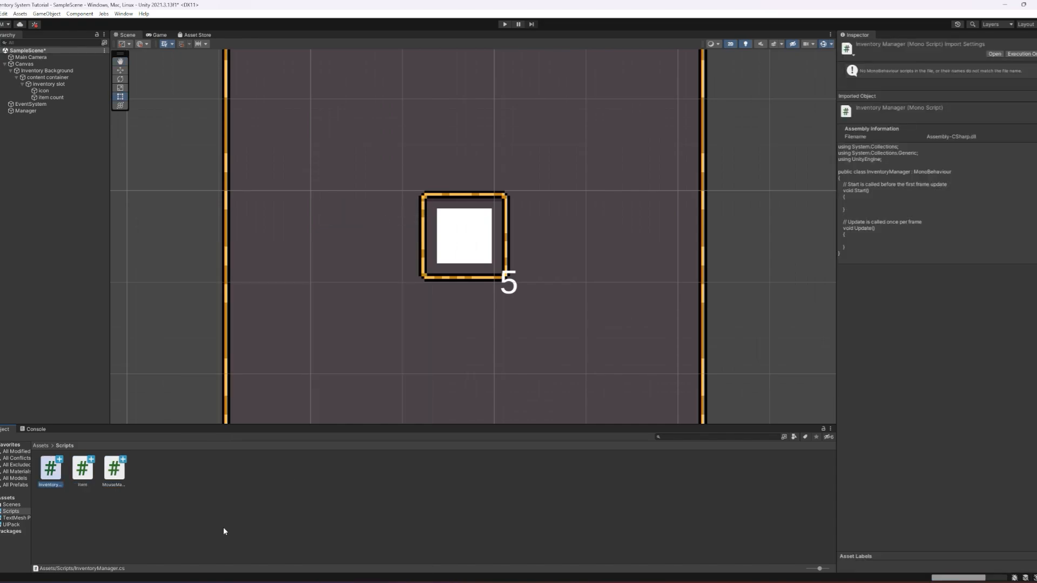
right_click(211, 485)
mouse_move(276, 252)
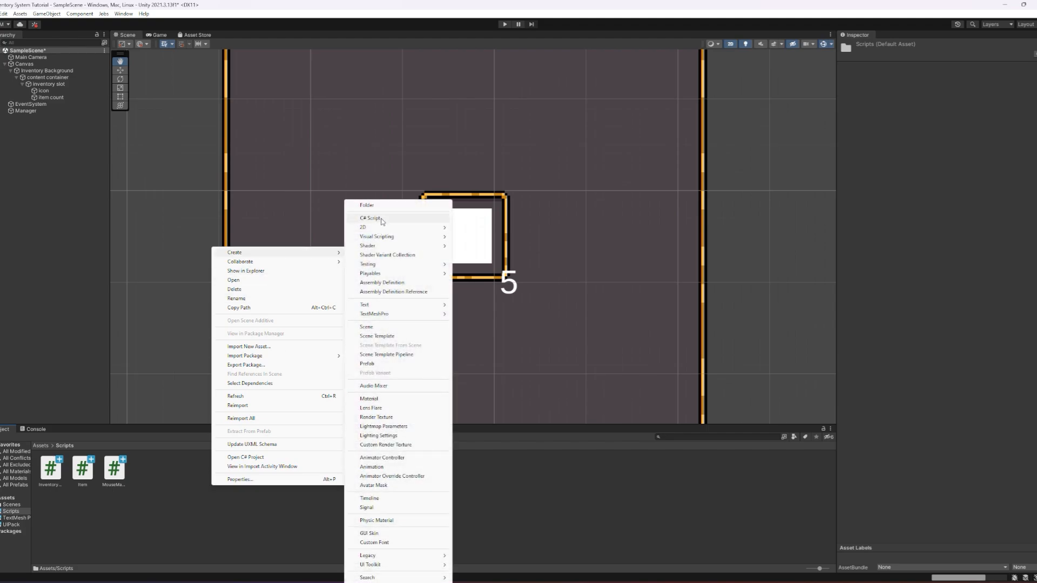
click(381, 221)
text(otHandler)
key(Return)
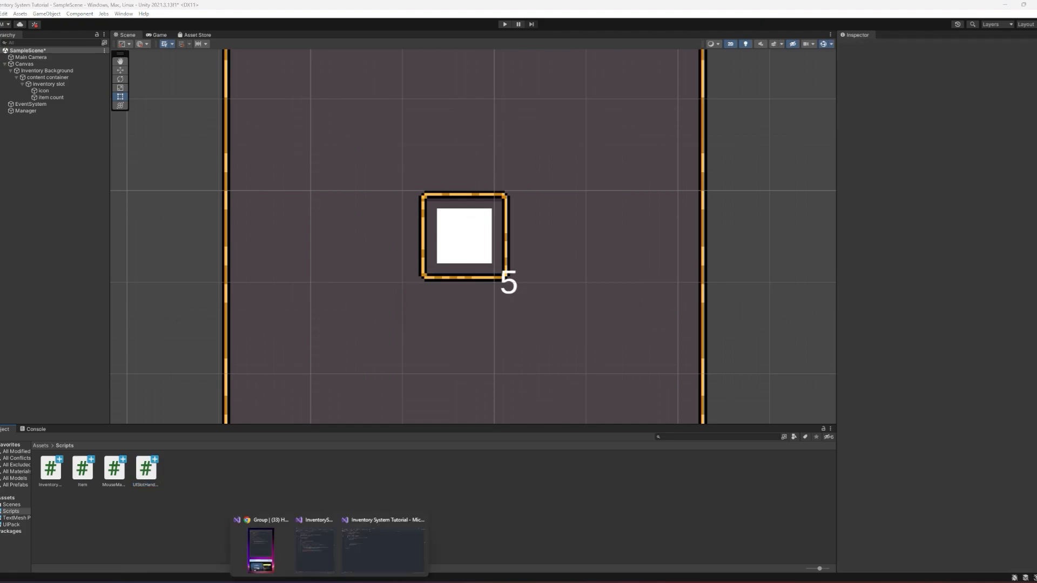
Step: Strip Item.cs of its template Start/Update methods and make Item inherit ScriptableObject
click(386, 546)
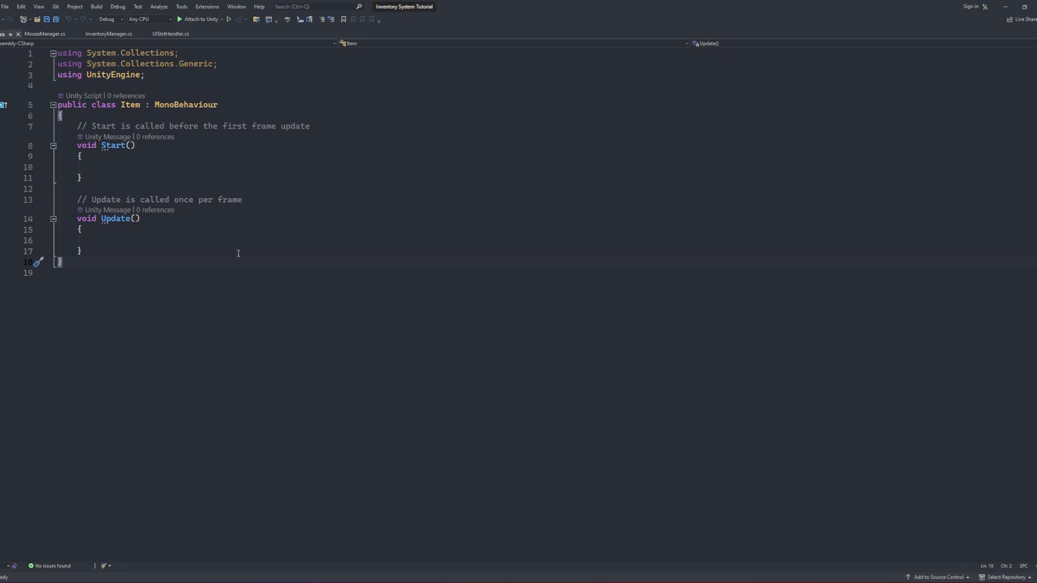
drag(120, 251, 58, 126)
key(BackSpace)
double_click(199, 105)
text(scriptabl)
key(Tab)
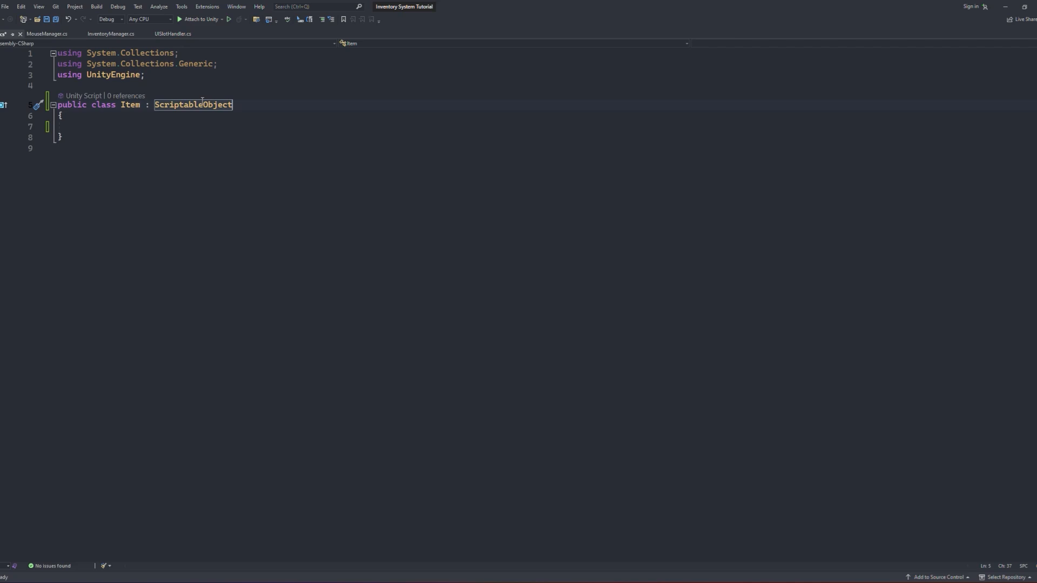
Step: Add [CreateAssetMenu], public itemID, itemCount and itemIcon fields, and the ScriptableObjectExtension Clone class below
key(Up)
key(Return)
text([CreateAssetMenu(fileName = "Item", menuName = "ScriptableObjects/Item"))
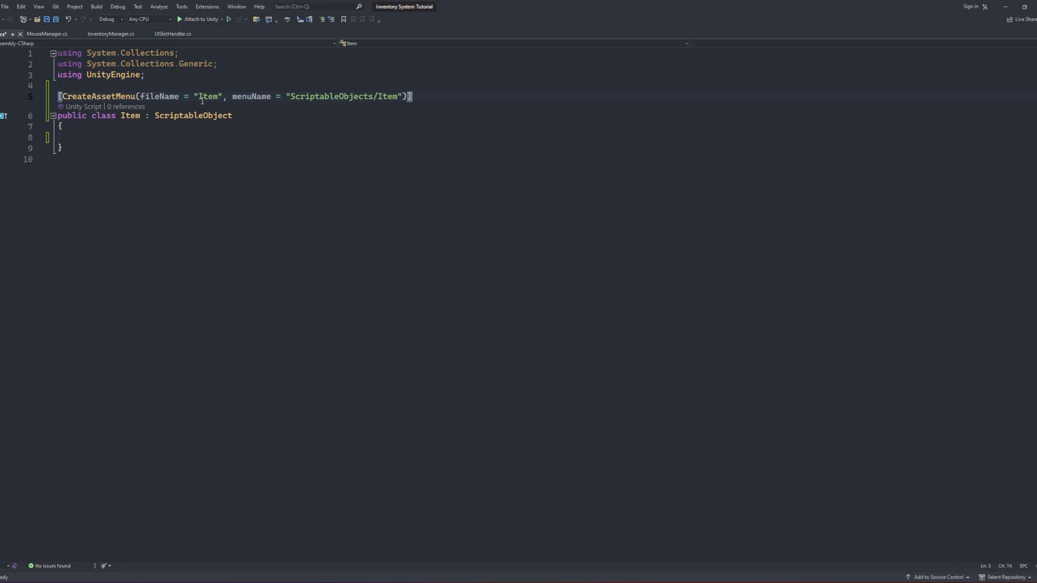
click(167, 140)
text(public string itemID;     public int itemCount;     public Sprite itemIcon;)
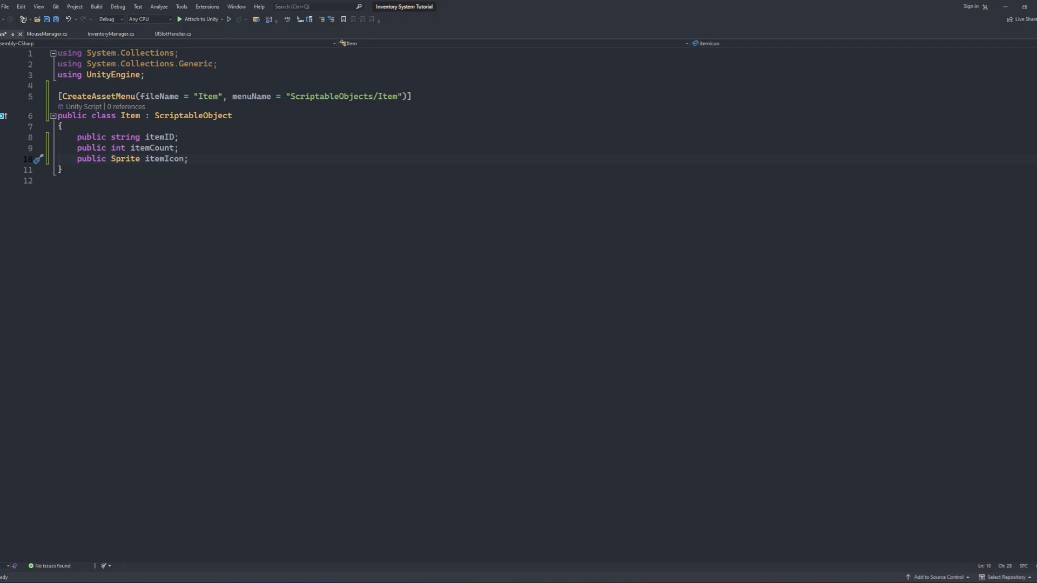
click(204, 209)
text(public static class ScriptableObjectExtension {     /// <summary>     /// Creates and returns a clone of any given scriptable object.     /// </summary>     public static T Clone<T>(this T scriptableObject) where T : ScriptableObject     {         if (scriptableObject == null)         {             Debug.LogError($"ScriptableObject was null. Returning default {typeof(T)} object.");             return (T)ScriptableObject.CreateInstance(typeof(T));         }          T instance = UnityEngine.Object.Instantiate(scriptableObject);         instance.name = scriptableObject.name; // remove (Clone) from name         return instance;     } })
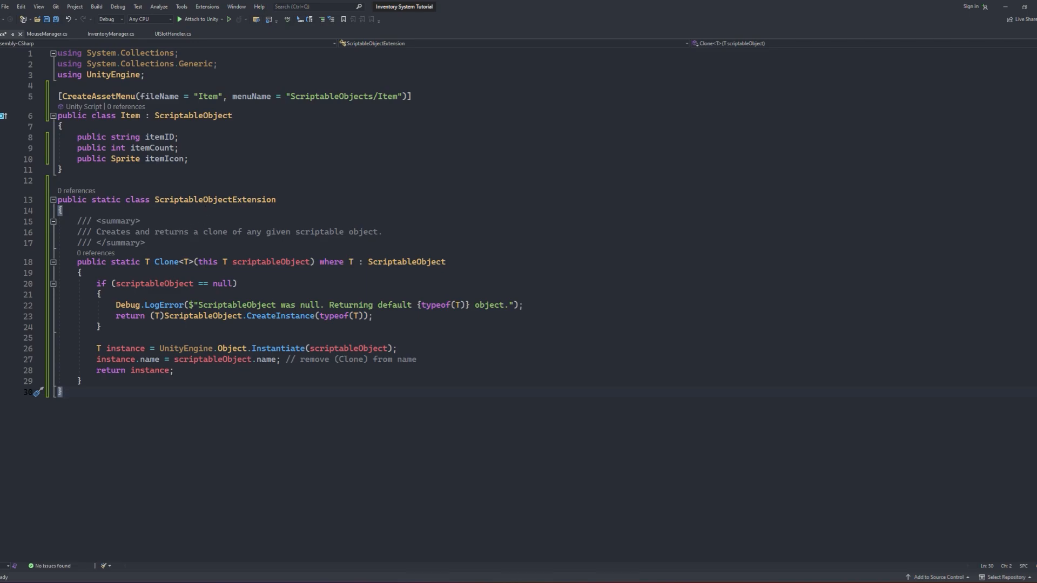
Step: In UISlotHandler remove Update, implement IPointerClickHandler and generate the OnPointerClick method
click(173, 33)
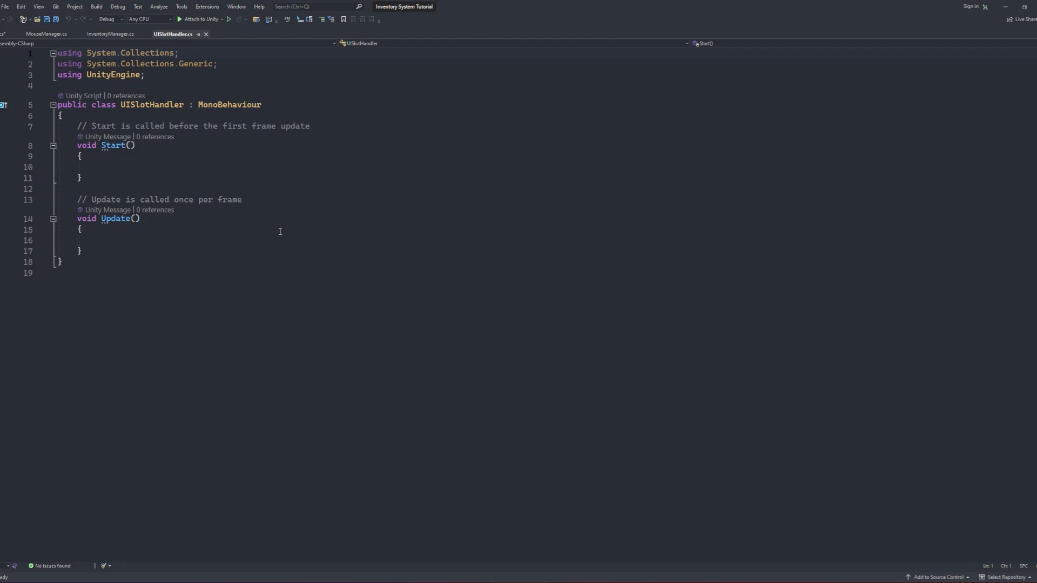
drag(57, 189, 65, 262)
key(Delete)
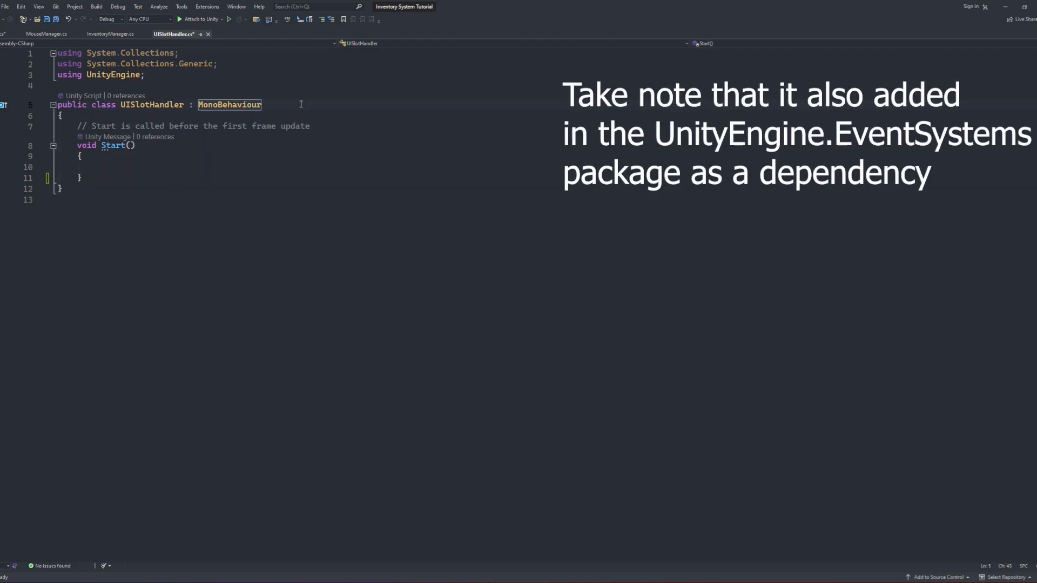
text(, IPointerClickHandler)
key(Tab)
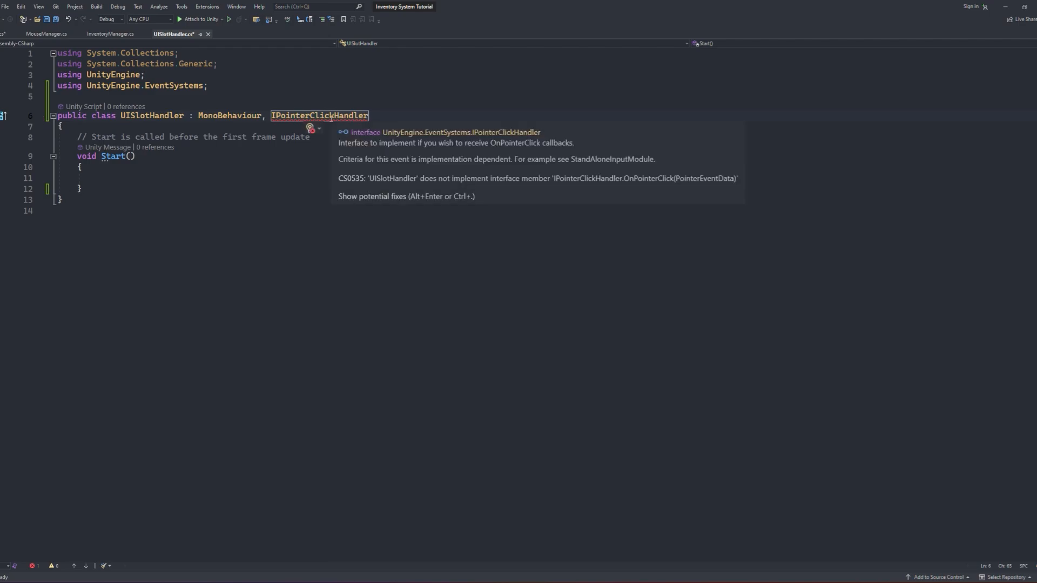
click(436, 186)
click(342, 198)
click(312, 148)
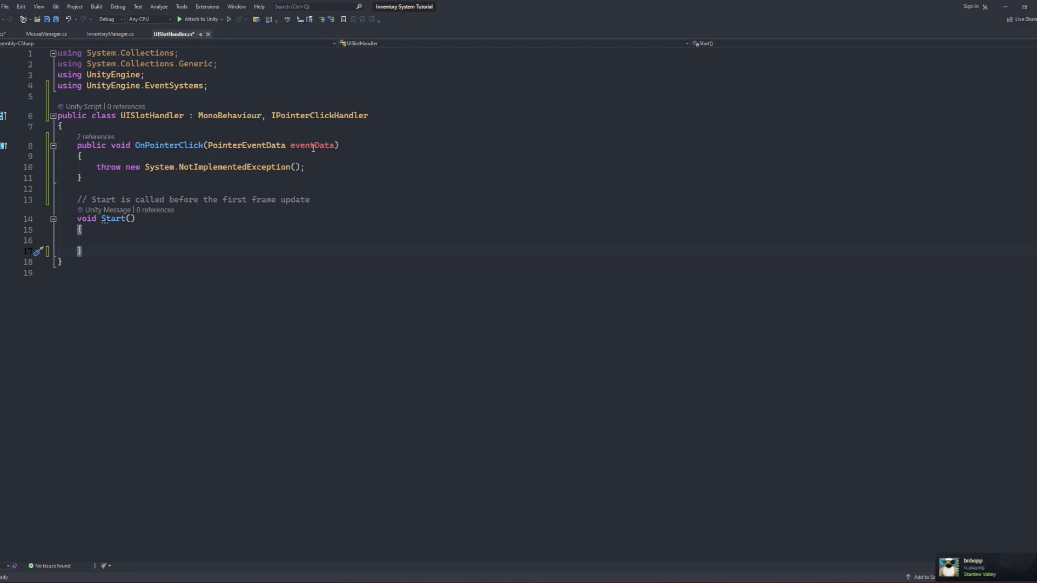
Step: Declare item, Image icon, manager and TextMeshProUGUI itemCountText fields, importing UnityEngine.UI and TMPro
click(165, 131)
key(Return)
text(public Item item;)
key(Return)
text(public Image)
key(ctrl+period)
key(Return)
text(icon;)
key(Return)
text(public textemes)
key(Up)
key(Up)
key(Up)
key(End)
key(Return)
text(using tmpr)
key(Tab)
text(;)
key(Down)
key(Down)
key(Down)
key(End)
text(h)
key(Tab)
text(itemCountTetx;)
key(BackSpace)
key(BackSpace)
key(BackSpace)
text(xt;)
key(Return)
text(public InventoryManager inventoryManager;)
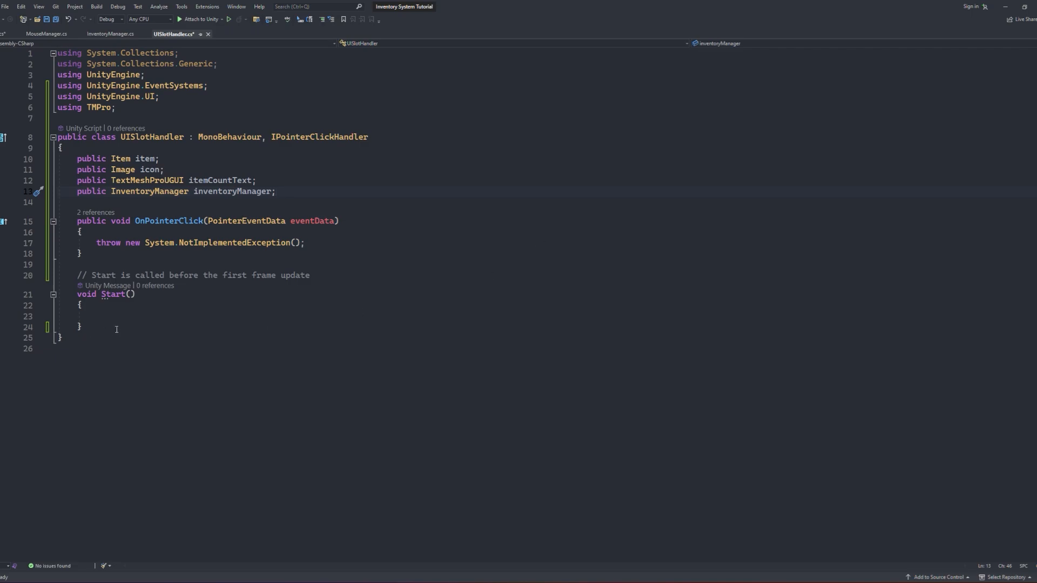
Step: In Start, clone the item and show its icon and count when non-null, otherwise hide them
click(132, 313)
text(if(item != null))
key(Return)
text({)
key(Return)
text(item = item.Clone(); )
text(icon.sprite = item.itemIcon;)
key(Return)
text(itemCountText.text = item.itemCount.ToString();)
key(Down)
key(End)
text(else         {             icon.gameObject.SetActive(false);)
key(Return)
text(itemCountText.text = string.Empty;)
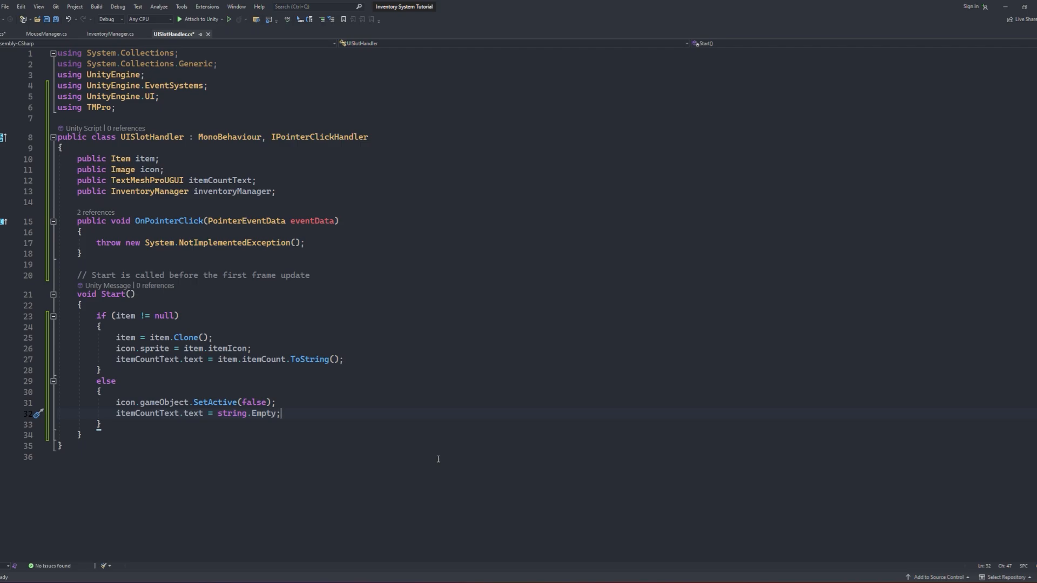
Step: Replace InventoryManager's Start/Update with StackInInventory, PlaceInInventory and ClearItemSlot taking UISlotHandler slot and Item parameters
click(111, 32)
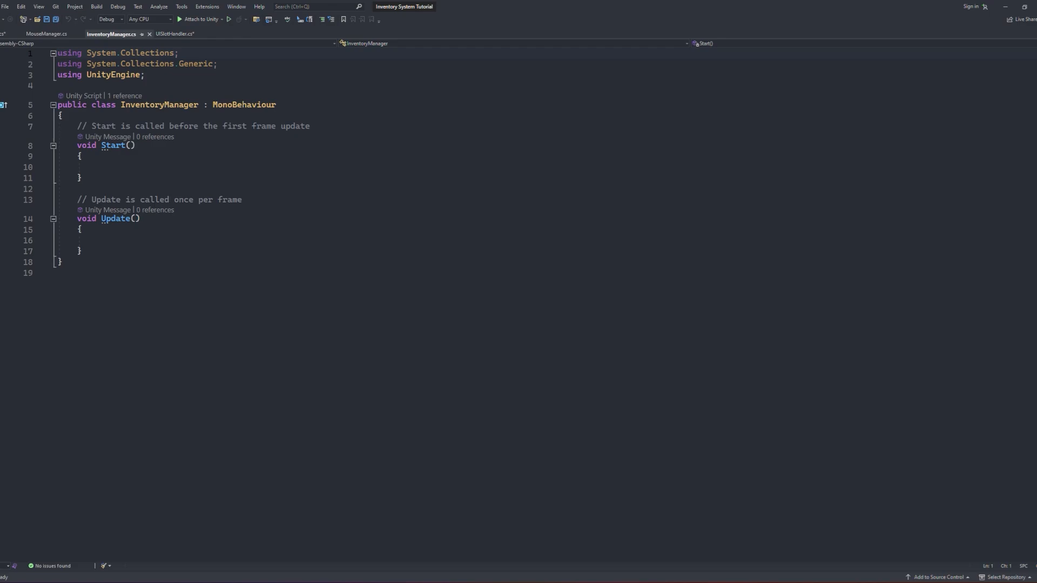
drag(121, 249, 78, 126)
text(public v)
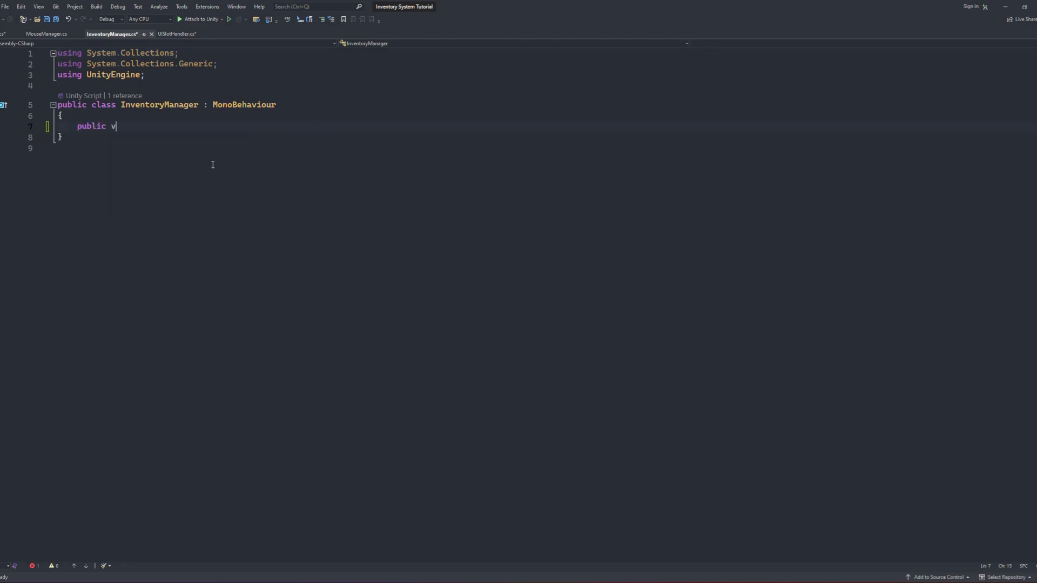
text(oid PlaceInInventory()public void StackInInventory()public void ClearItemSlot())
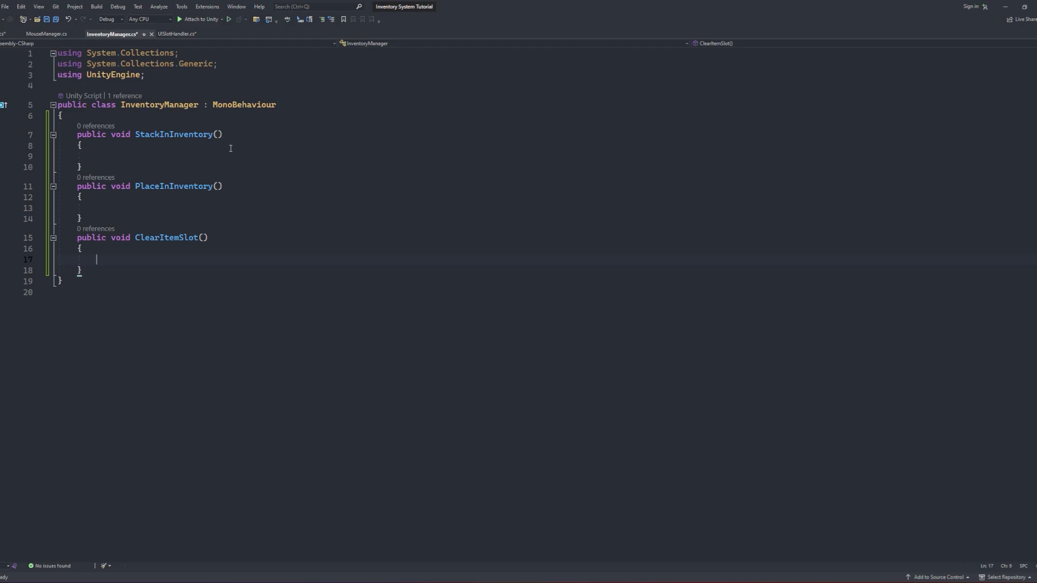
click(219, 135)
text(UISlotHandler currentSlot, Item item)
key(Down)
key(Down)
key(Down)
key(Down)
key(End)
key(Left)
text(UISlotHandler currentSlot, Item item)
key(Down)
key(Down)
key(Down)
key(End)
key(Left)
text(UISlotHandler )
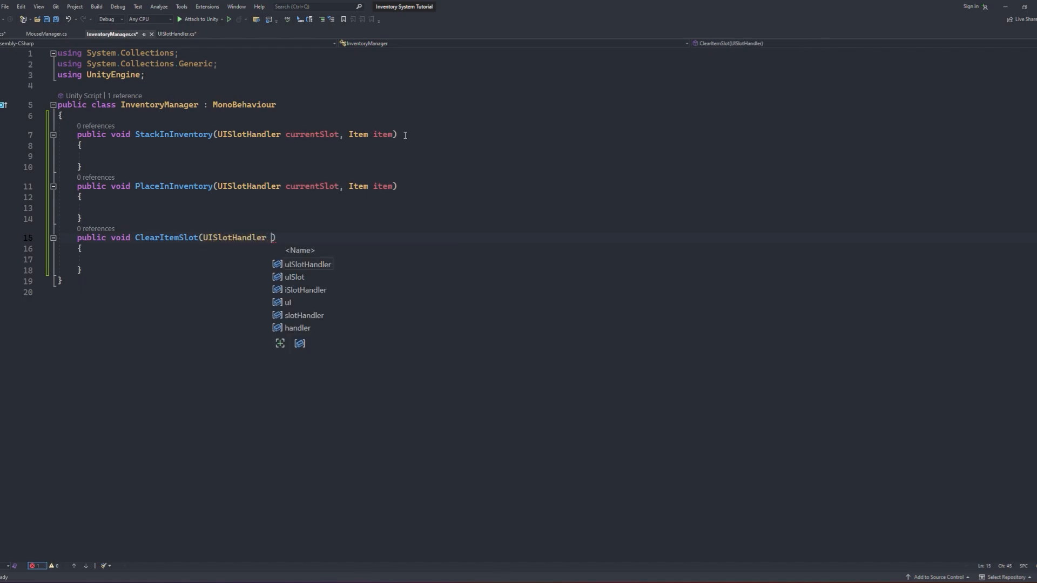
text(currentSlot)
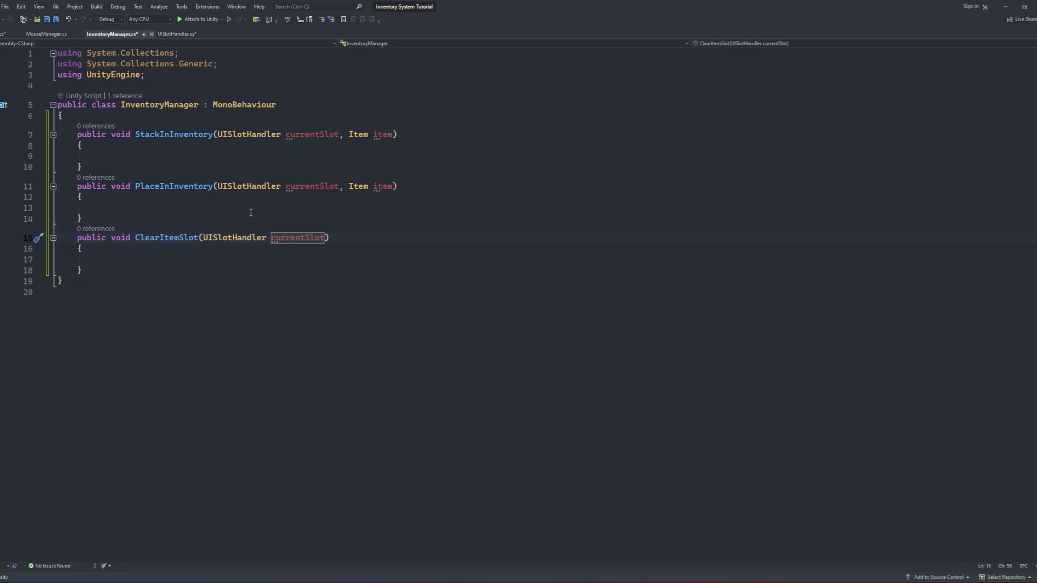
Step: Write PlaceInInventory to assign the slot's item, icon sprite and count text and activate the icon
click(192, 209)
text(curren)
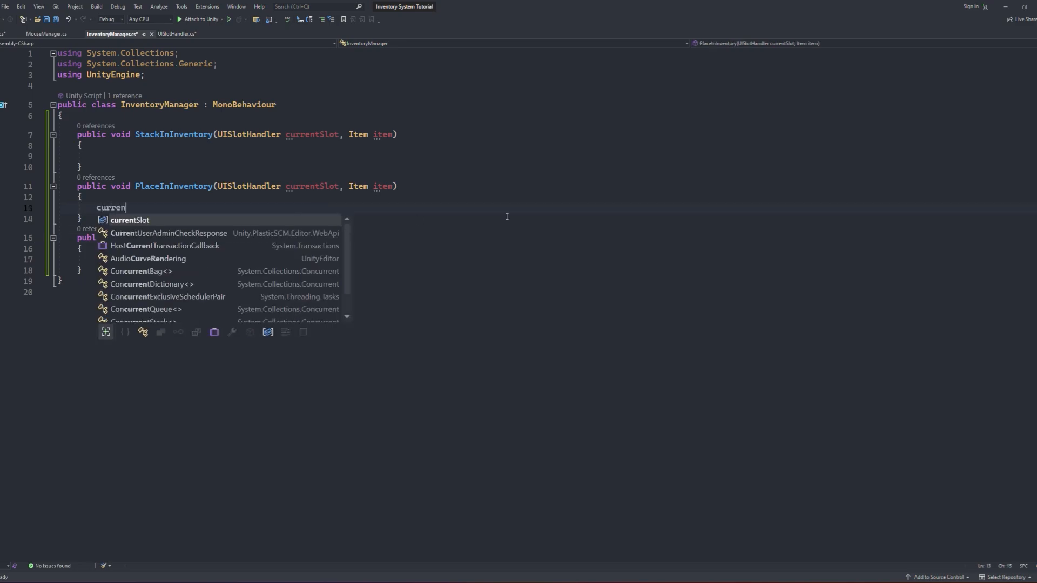
text(tSlot.item = item;)
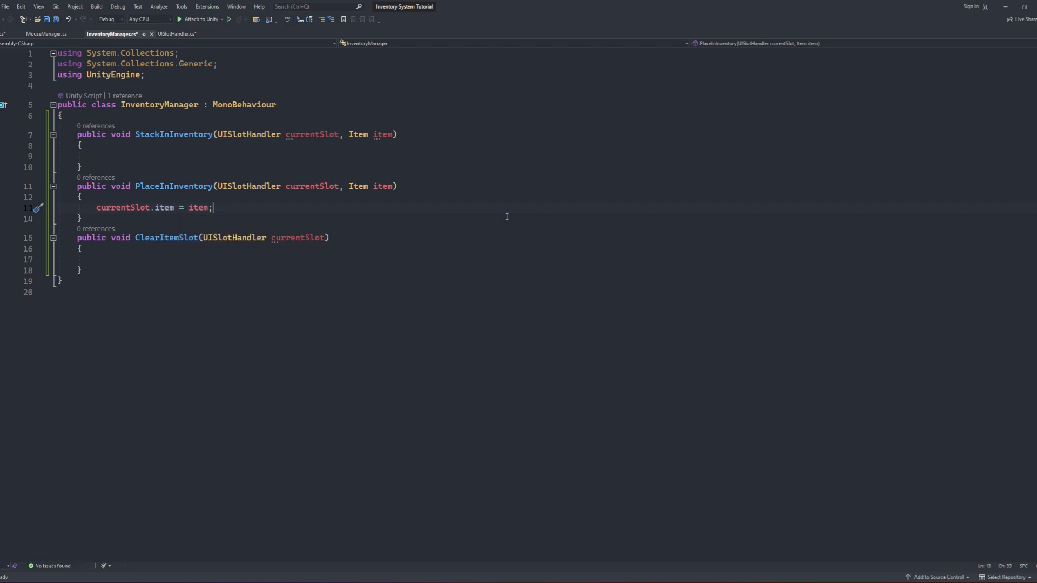
key(Return)
text(currentSlot.icon = item.ico)
key(Tab)
text(;)
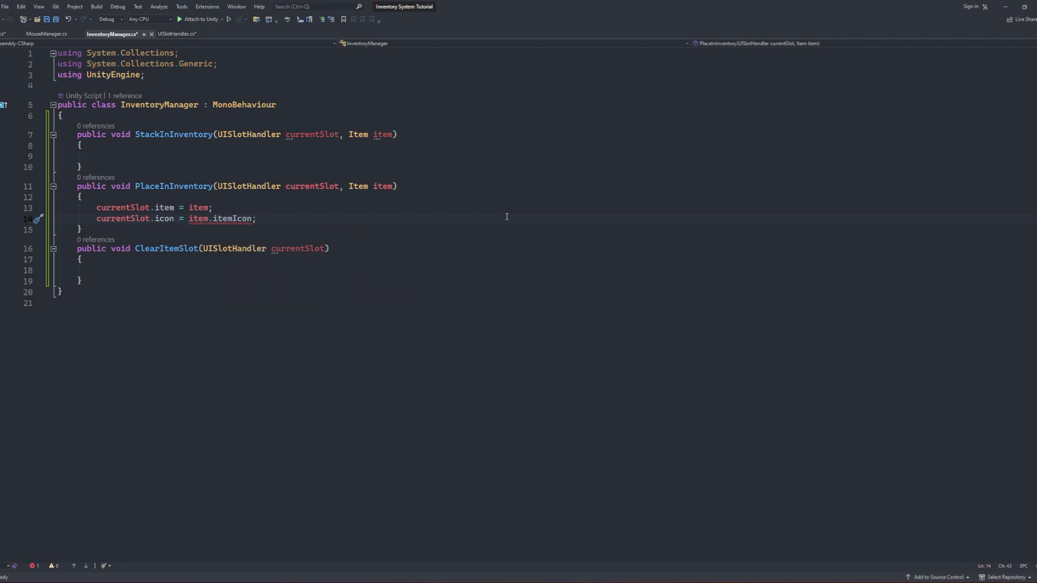
key(ctrl+Left)
key(ctrl+Left)
key(ctrl+Left)
key(Left)
text(.sprite)
key(End)
key(Return)
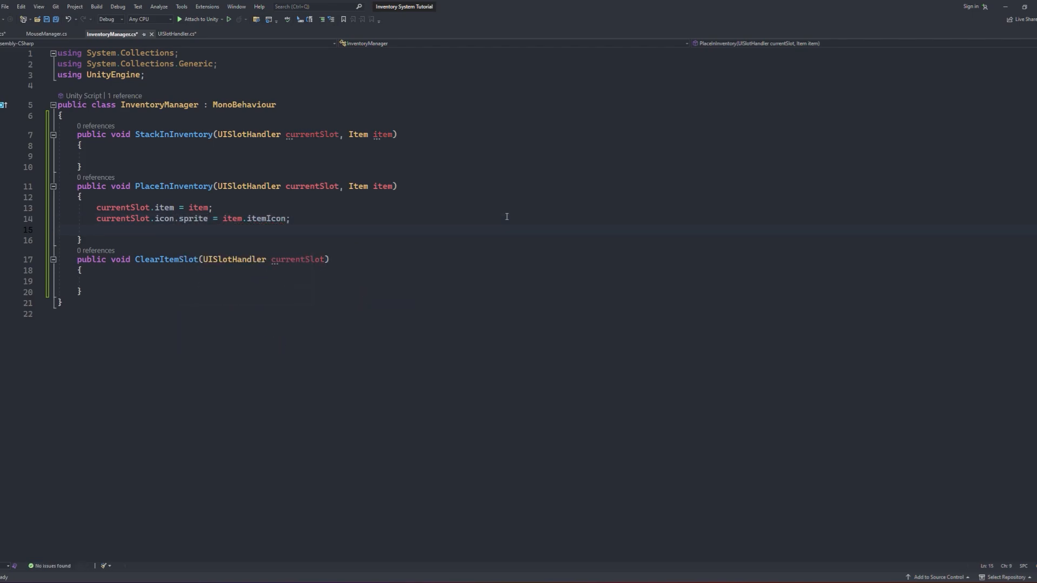
text(currentSlot.itemCountText.text = item.itemCount.)
key(Tab)
text(();)
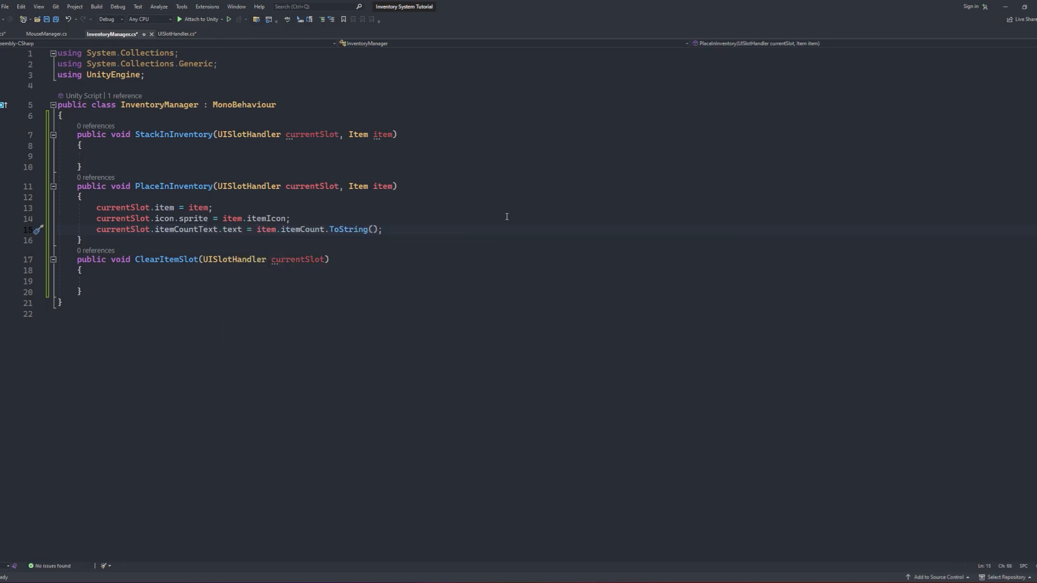
key(Return)
text(currentSlot.icon.gameObject.SetActive(true);)
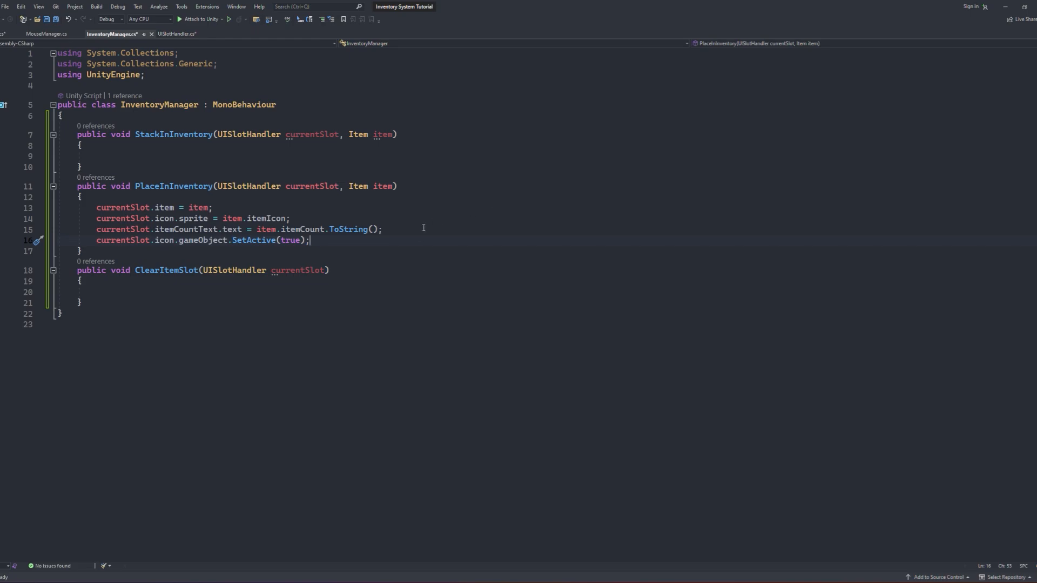
Step: Copy PlaceInInventory's body into ClearItemSlot and change it to null the item and sprite, empty the text and hide the icon
drag(311, 240, 84, 199)
key(ctrl+c)
click(167, 291)
key(ctrl+v)
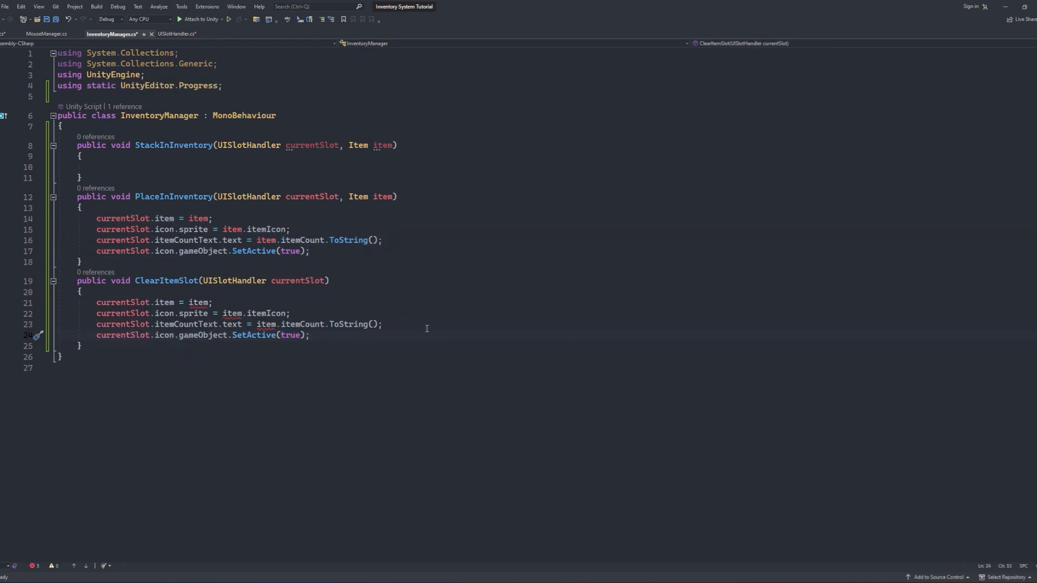
double_click(200, 303)
text(null)
key(Down)
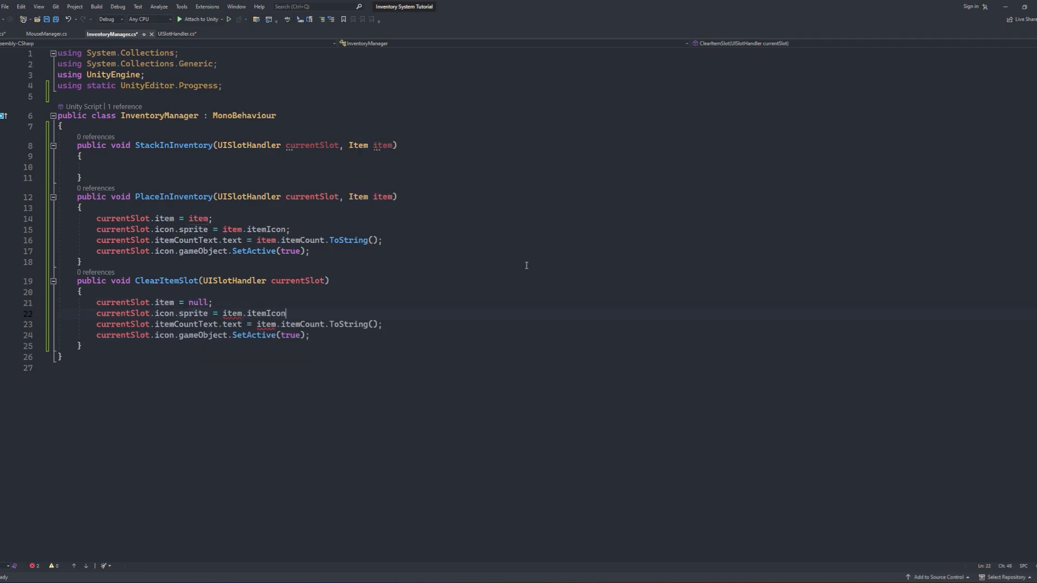
key(shift+End)
text(null;)
key(Down)
key(End)
key(ctrl+BackSpace)
key(ctrl+BackSpace)
key(ctrl+BackSpace)
key(ctrl+BackSpace)
key(ctrl+BackSpace)
key(ctrl+BackSpace)
text(string.Empty;)
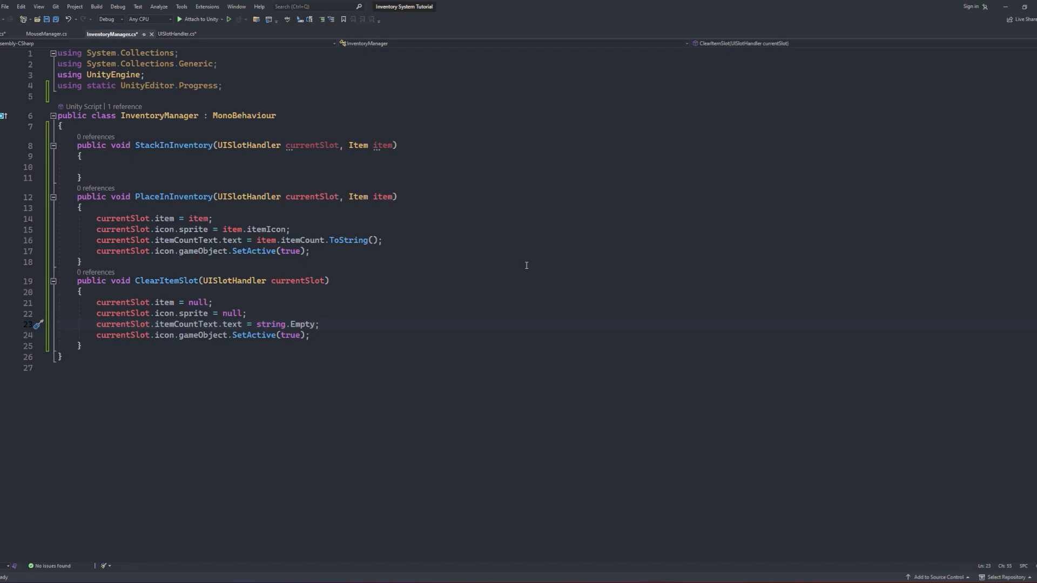
key(Down)
key(Left)
key(Left)
key(ctrl+BackSpace)
text(false)
Step: In StackInInventory add the item's count with += and set itemCountText.text to itemCount.ToString()
click(214, 166)
text(currentSlot.item.itemCount = currentSlot.item.itemCount + item.itemCount;)
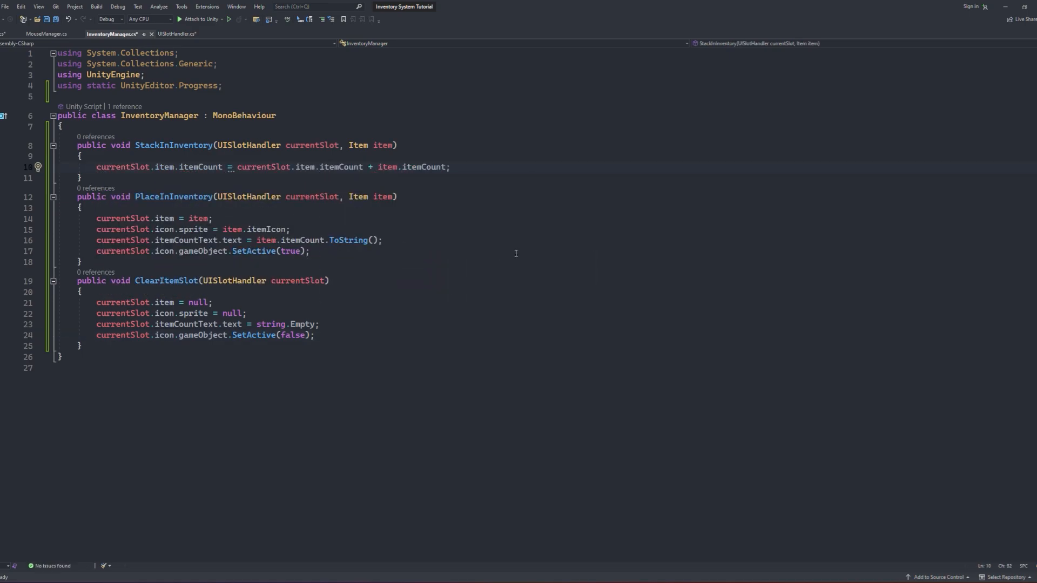
key(Left)
key(Left)
key(Left)
key(Left)
key(Left)
key(Left)
key(Left)
key(Left)
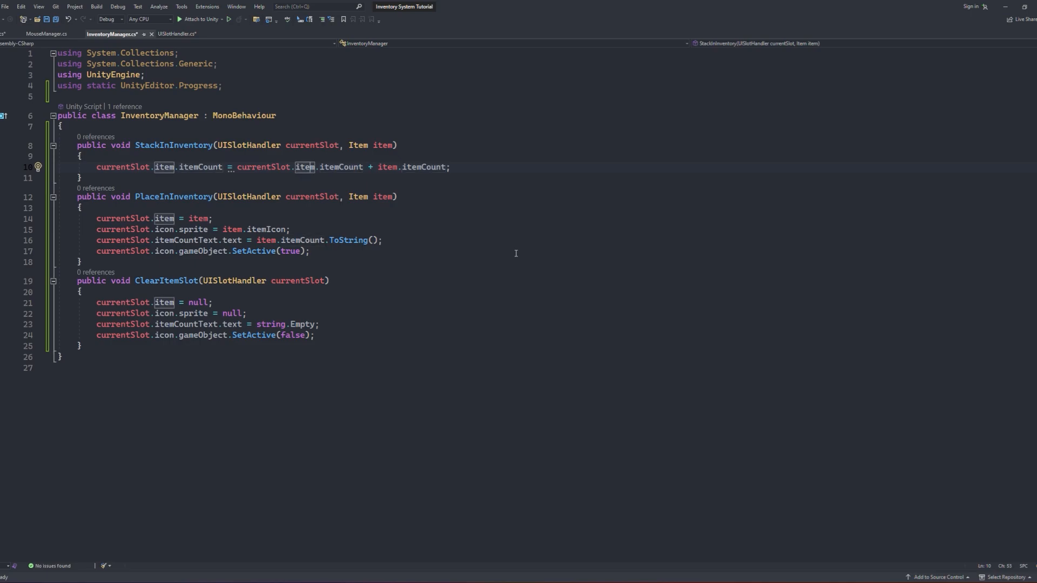
key(ctrl+shift+Left)
key(ctrl+shift+Left)
key(Delete)
key(BackSpace)
key(BackSpace)
text(+=)
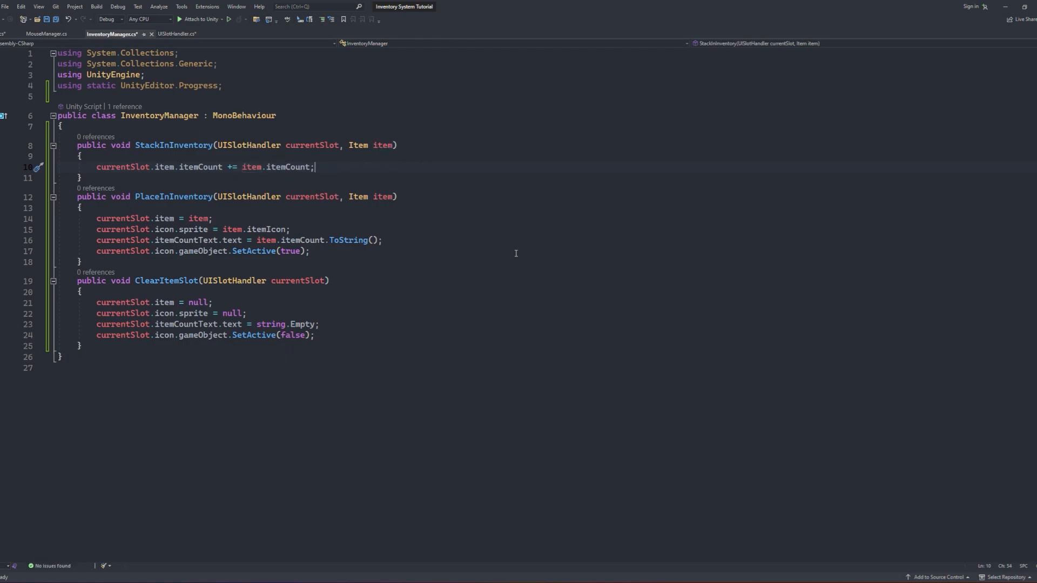
key(End)
key(Return)
key(Return)
text(currentSlot.itemCountText.text = currentSlot.item.itemCount.tost();)
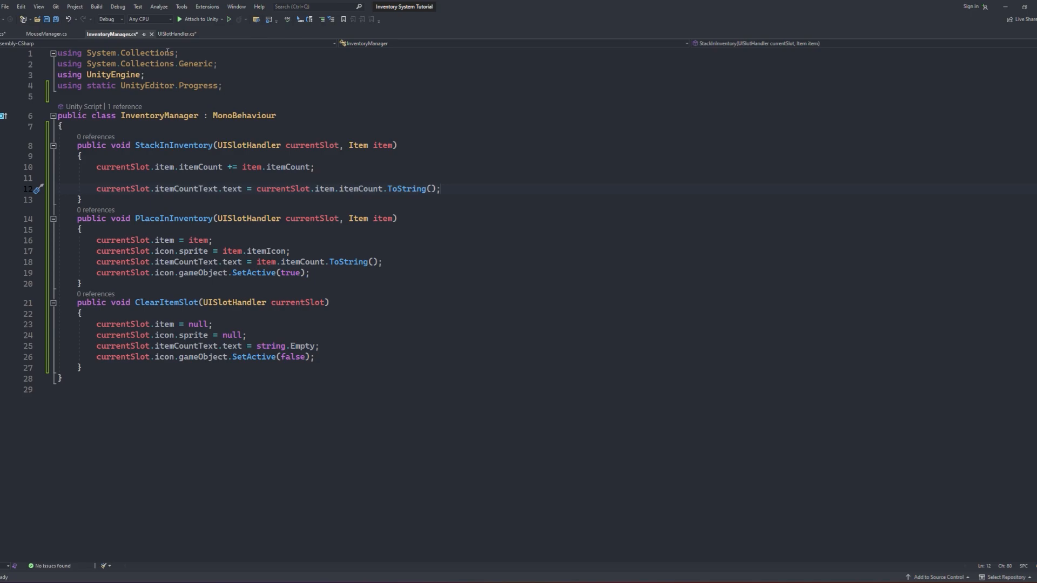
Step: Replace MouseManager's template with instance and currentlyHeldItem fields, an Awake method, and empty UpdateHeldItem and PickupFromStack
click(47, 33)
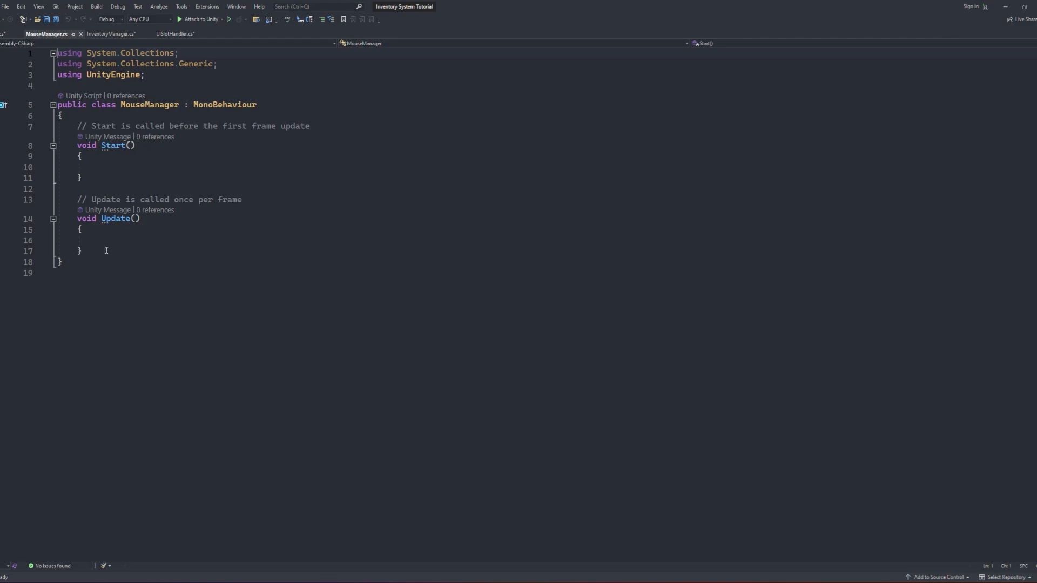
drag(83, 253, 59, 124)
key(BackSpace)
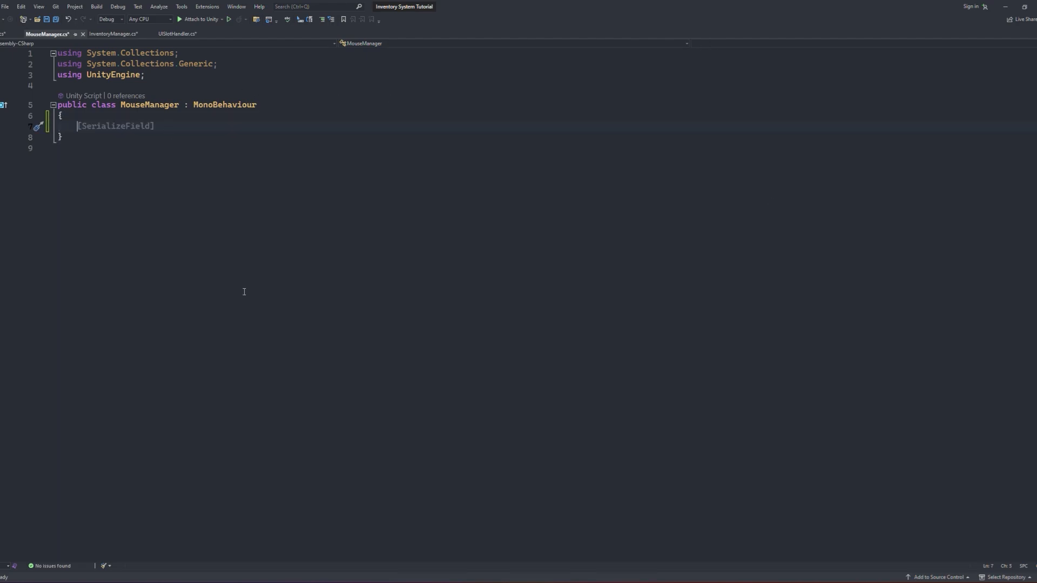
text(public static MouseManager instance;)
key(Return)
text(public Item currentlyHeldItem;)
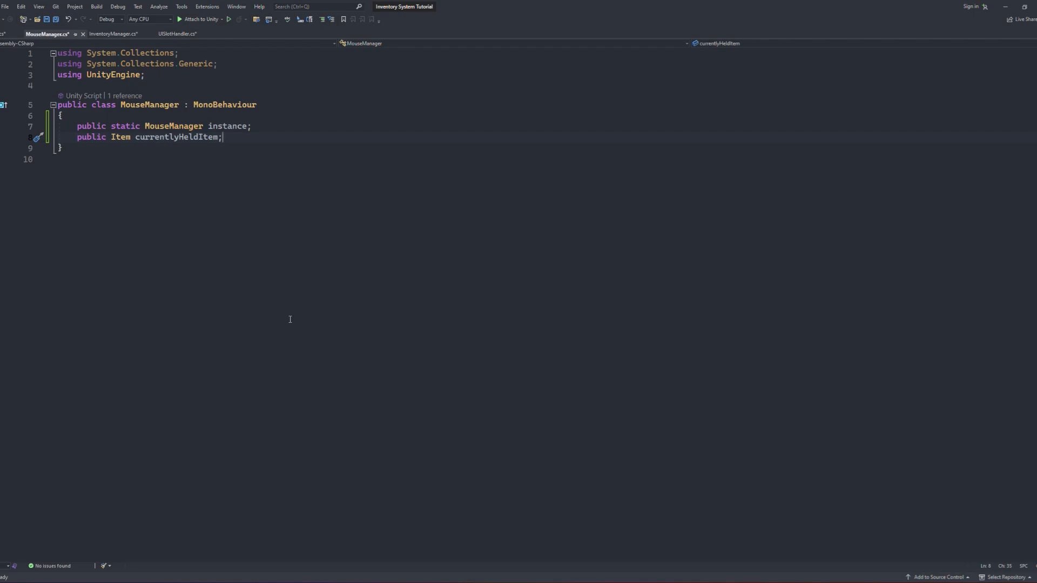
key(Return)
key(Return)
text(aw)
key(Tab)
key(Down)
key(Down)
key(Return)
text(public void UpdateHeldItem())
key(Return)
key(Return)
key(Return)
text(public void PickupFromStack())
key(Return)
text({)
key(Return)
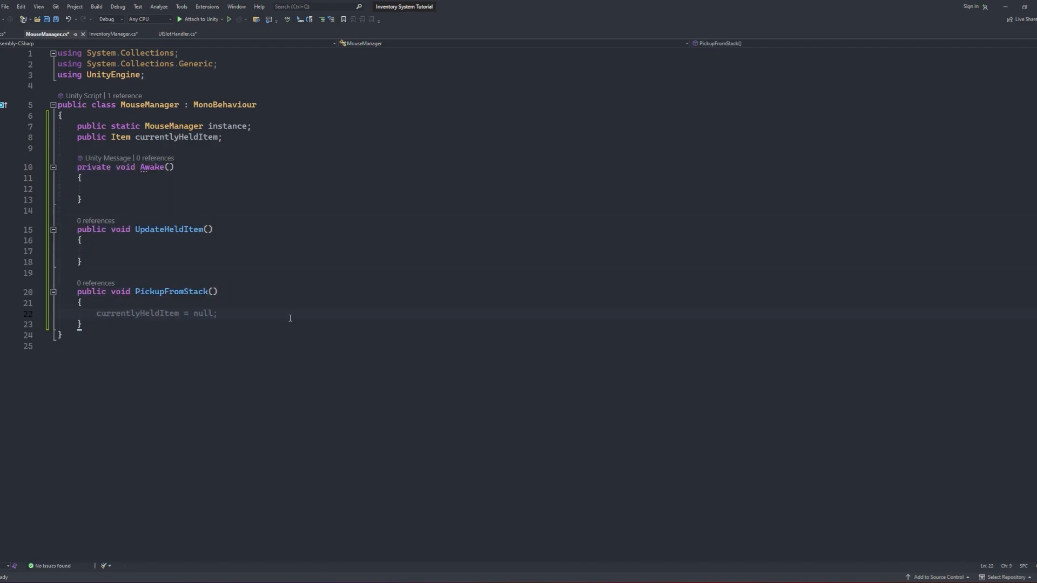
Step: Set instance = this in Awake and give both methods a UISlotHandler currentSlot parameter
click(146, 189)
text(instance = this;)
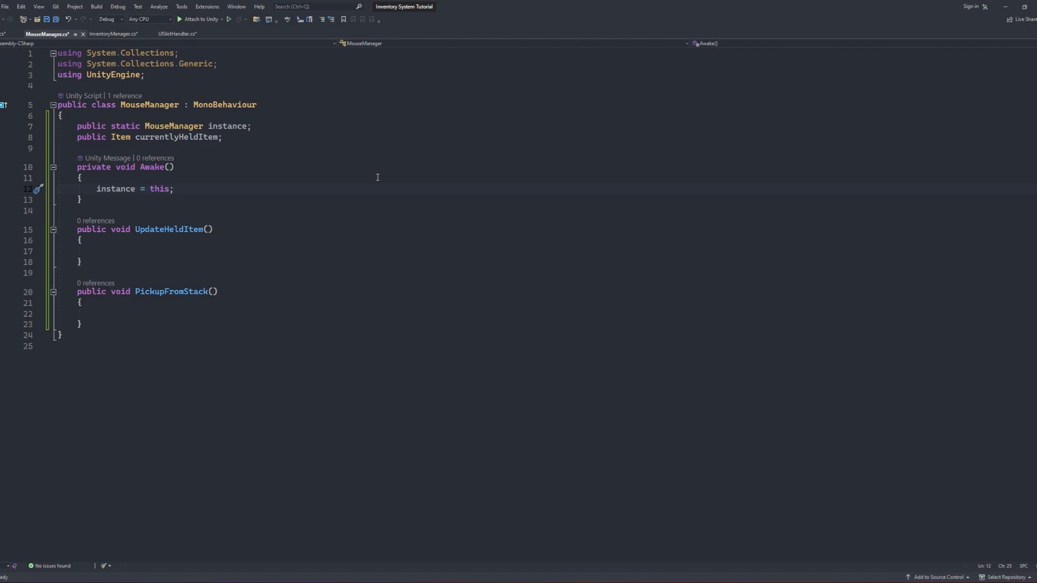
click(209, 232)
text(UISlotHandler currentSlot)
key(Tab)
key(ctrl+v)
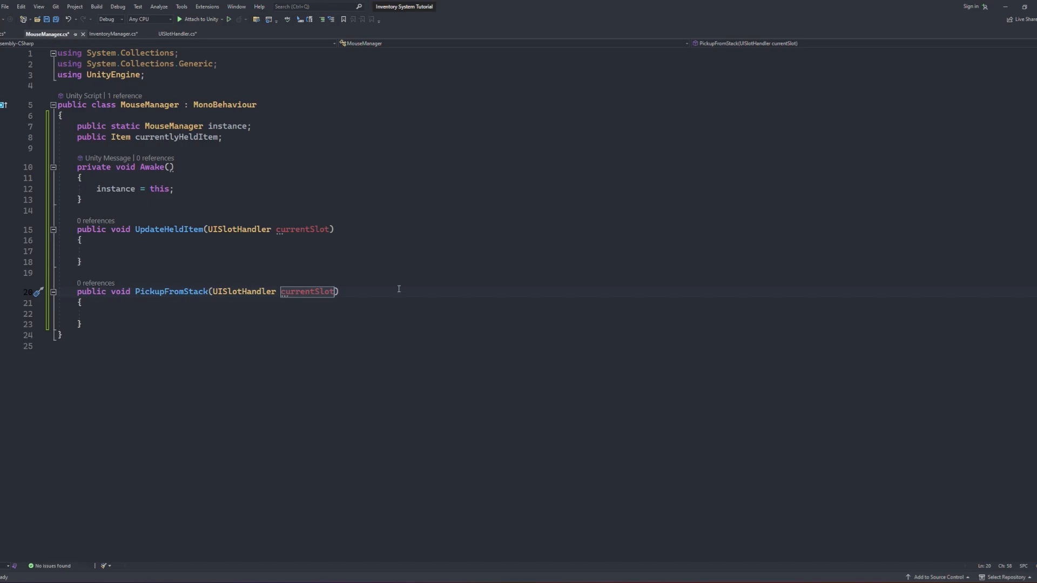
Step: Store currentSlot.item as currentActiveItem; when itemIDs match, call StackInInventory, null currentlyHeldItem and return
click(230, 251)
text(Item currentActiveItem = ac)
key(BackSpace)
key(BackSpace)
text(currentSlot.item;)
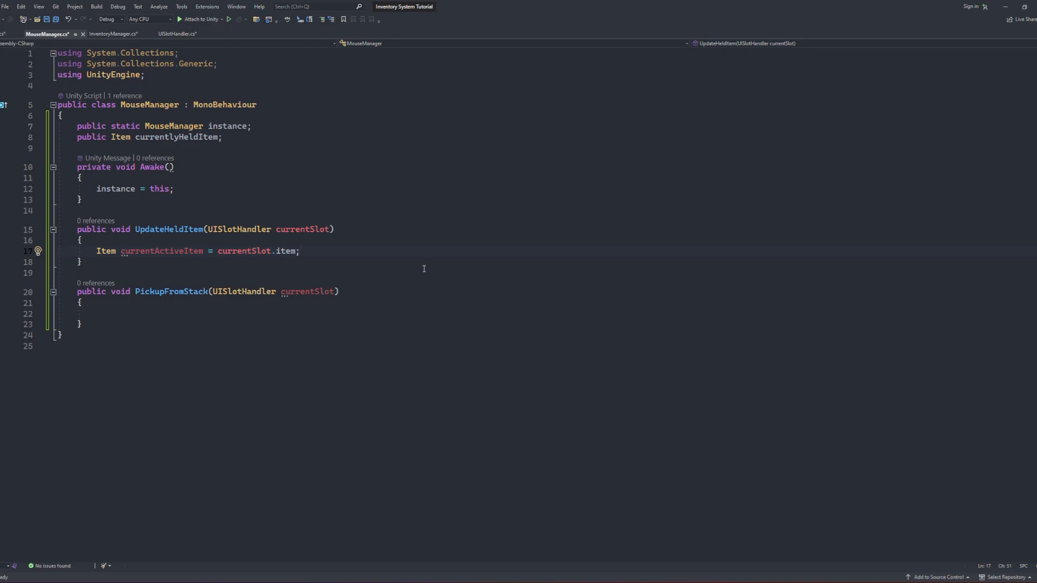
key(Return)
key(Return)
text(if(current)
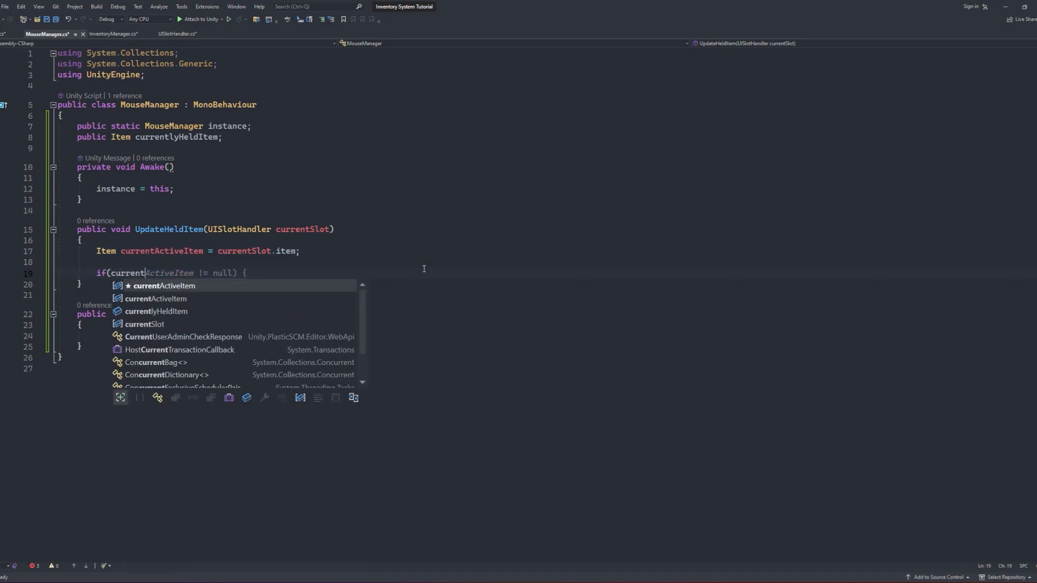
text(lyHeldItem != null && currentActiveItem != null && currentlyHeldItem.itemID == current)
key(Tab)
text(.itemID))
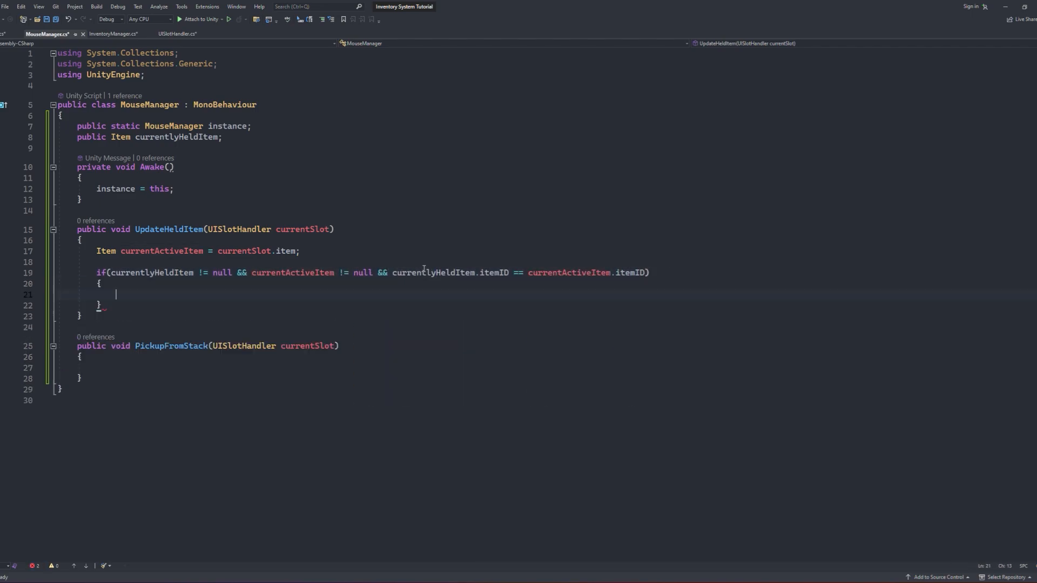
key(Return)
text({)
key(Return)
text(c)
text(urrentSlot.inventoryManager.stqac)
key(Tab)
text((currentSlot, currentlyHeldItem);)
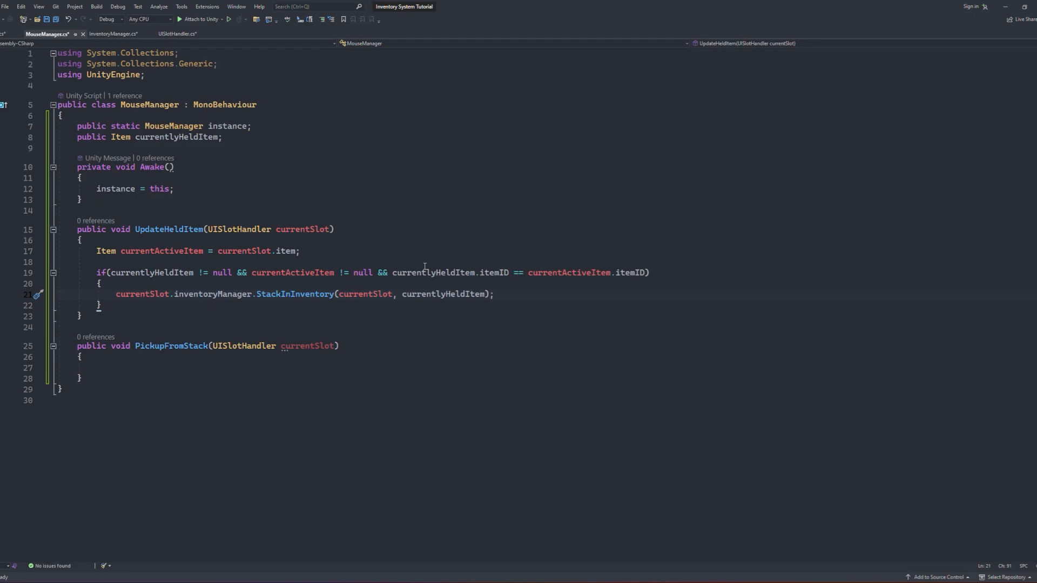
key(Return)
text(currentlyHeldItem = null;)
key(Return)
text(return;)
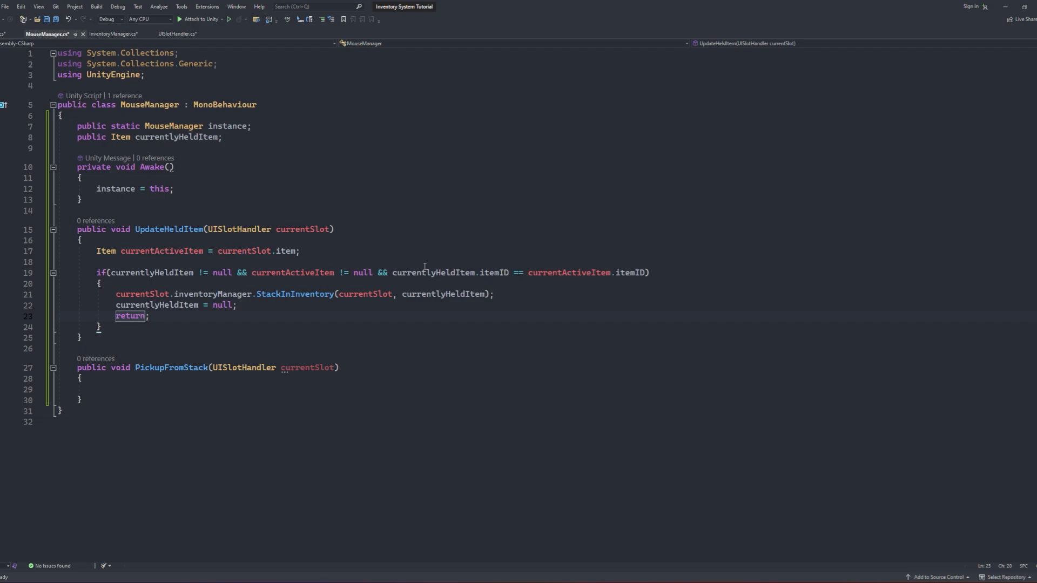
Step: Add a check that calls ClearItemSlot when the slot already holds an item
key(Return)
key(Return)
text(if(currentSlot.item != null){)
key(Return)
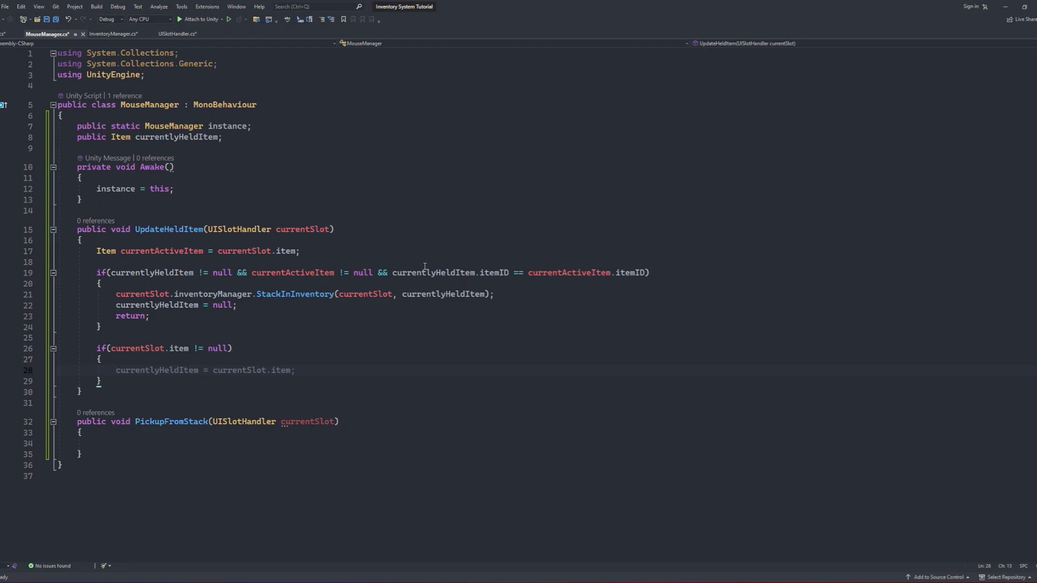
text(currentlyHeldIcurrentSlot.inventoryManager.ClearItemSlot(currentSlot);)
key(Down)
key(Return)
key(Return)
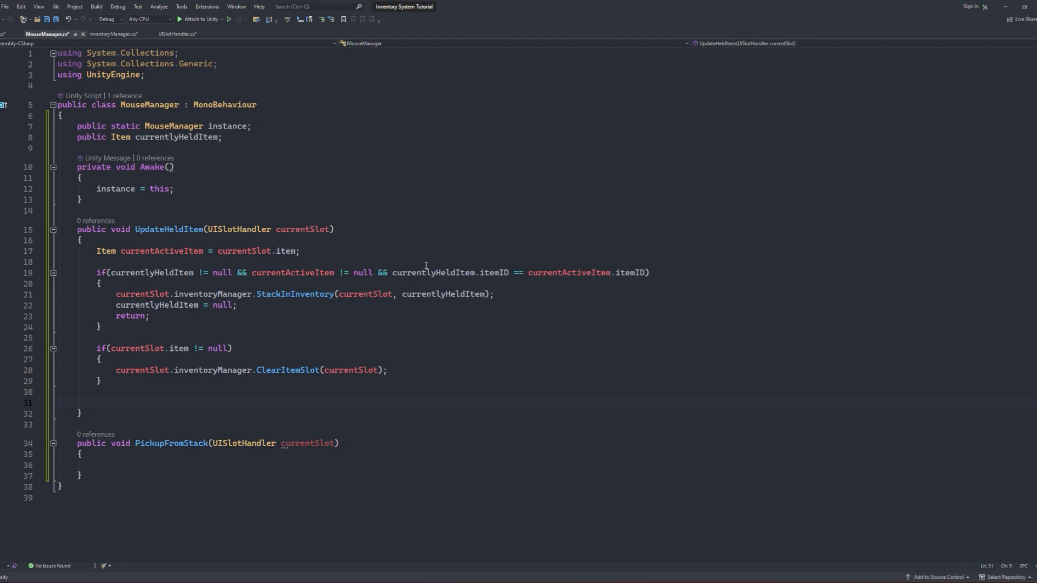
text(if(currentlyHeldItem != null))
Step: Place any held item with PlaceInInventory, then set currentlyHeldItem to currentActiveItem
key(Return)
text({)
key(Return)
text(currentslot.inventoryManager.PlaceInInventory(currentSlot, currentlyhe)
key(Tab)
text();)
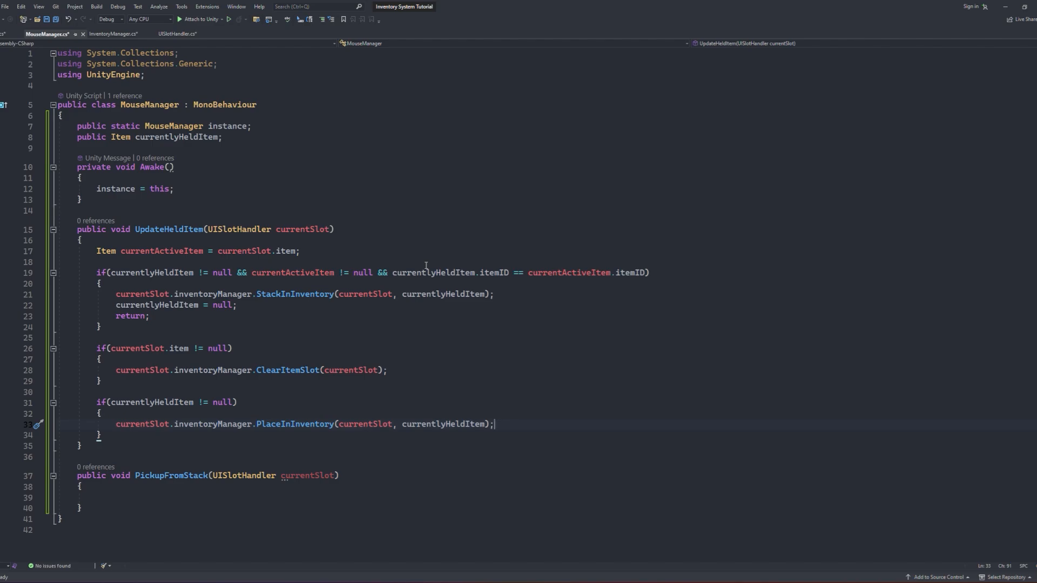
key(Down)
key(End)
key(Return)
key(Return)
text(currentlyHeldItem = currentActiveItem;)
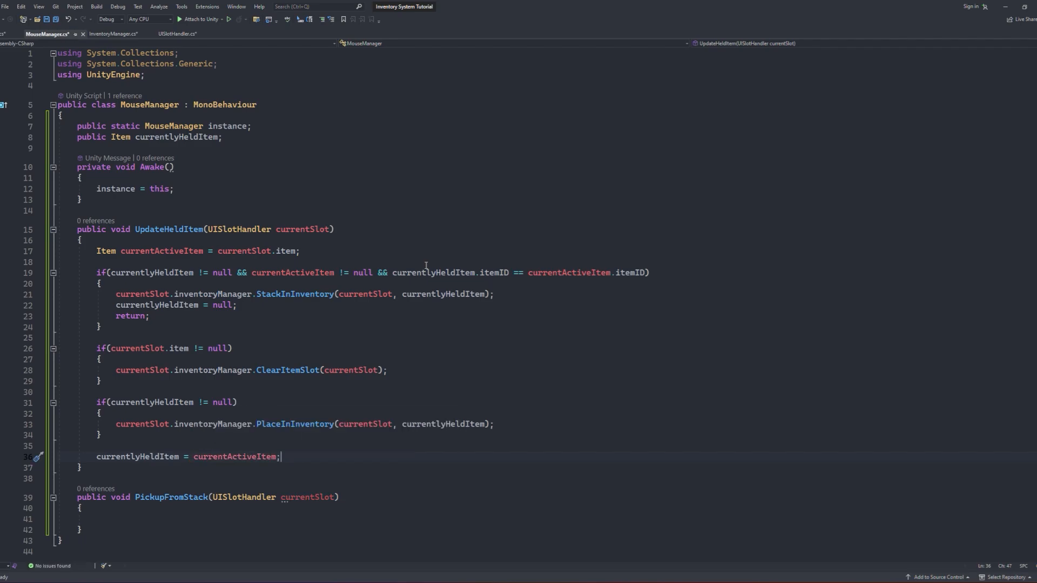
scroll(425, 265, down, 2)
scroll(406, 267, down, 1)
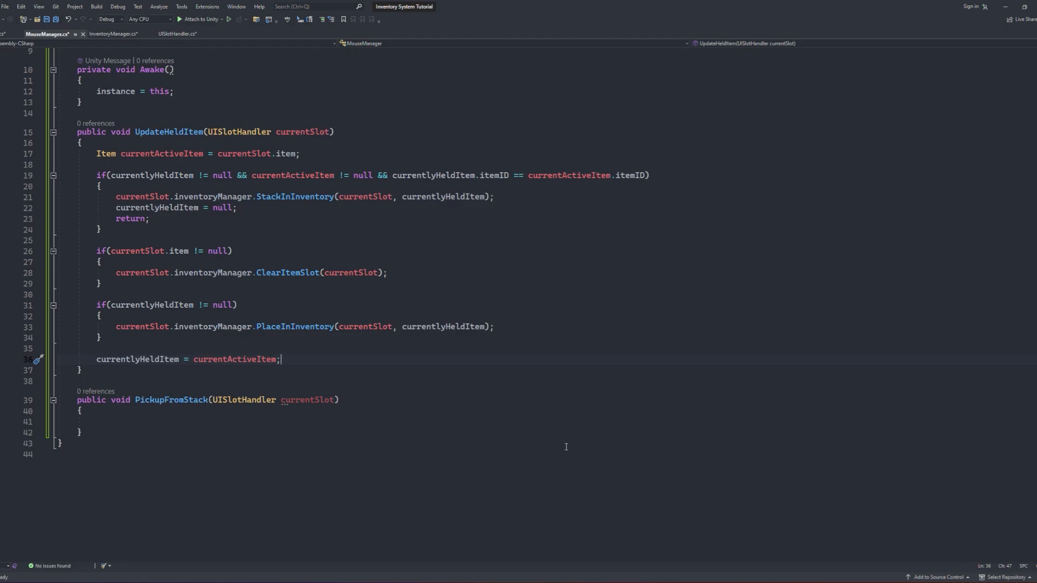
text(if(currentlyHeldItem != null && )
text(currentlyHeldItem.itemCount)
Step: Return early from PickupFromStack when the held item's itemID differs from currentSlot's
key(BackSpace)
key(BackSpace)
key(BackSpace)
text(mID != currentlyHeldIte)
key(BackSpace)
key(BackSpace)
key(BackSpace)
text(currentSlot.item.itemID)
key(End)
text({ return;)
key(Return)
key(Return)
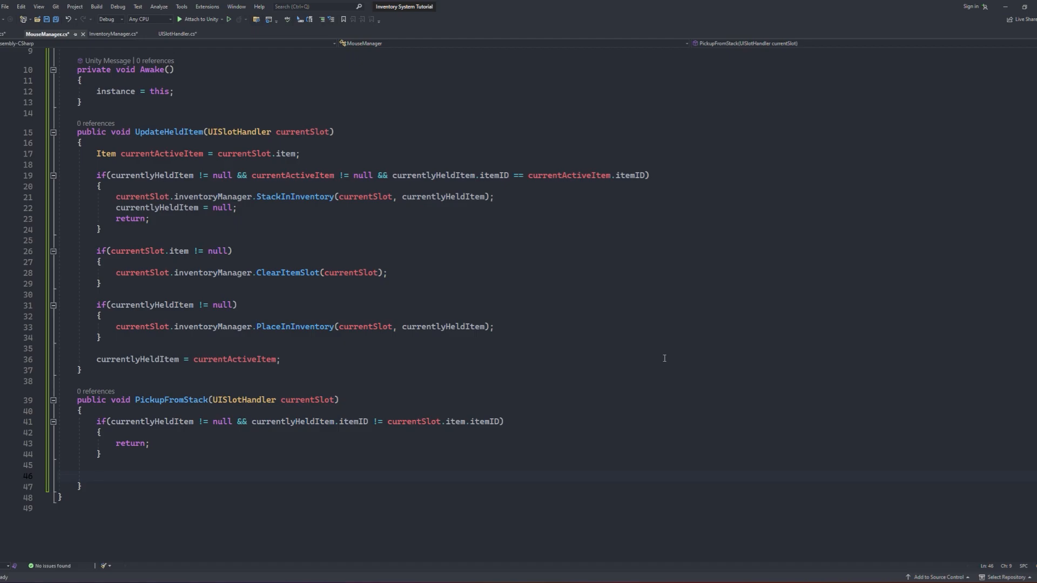
text(if(currentlyHeldItem == null) {)
Step: When nothing is held, Clone the slot's item with its count set to 0
key(Return)
text(currentlyHeldItem = currentSlot.item.Clone();)
key(Return)
text(currentlh.itemCount = 0;)
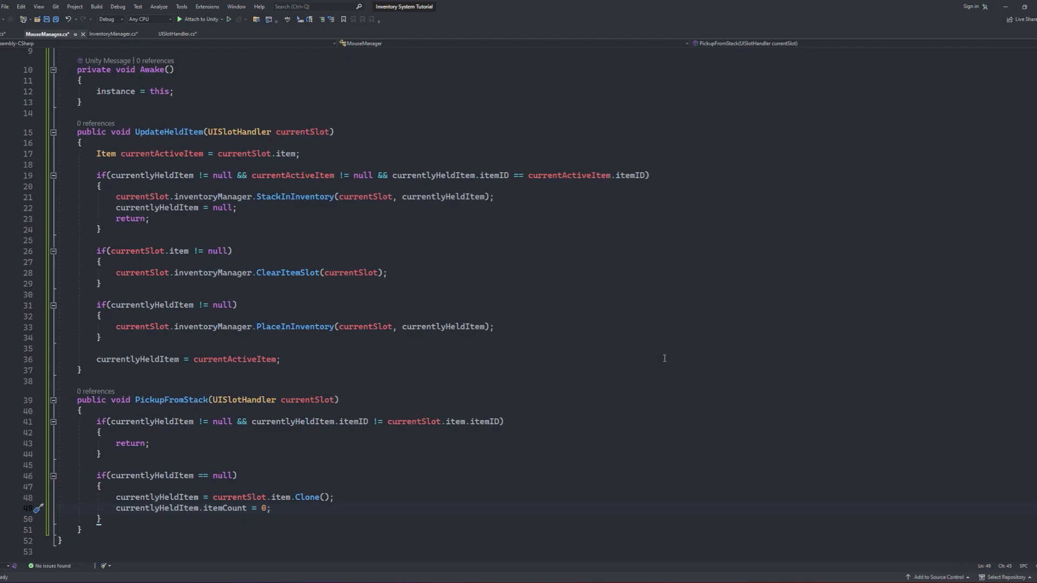
key(Down)
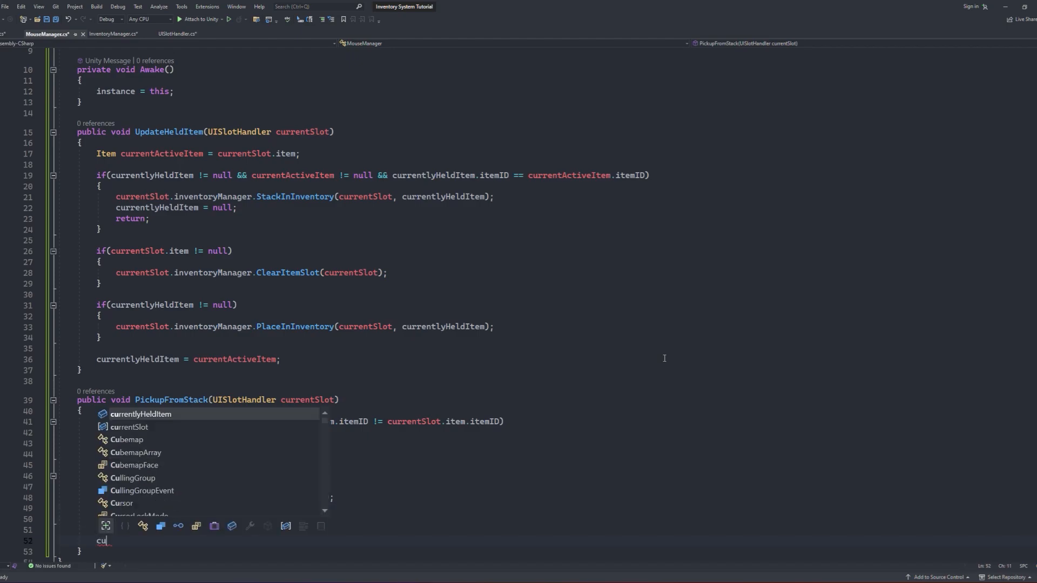
key(Return)
key(Return)
text(currentlyHeldItem.itemCount++;)
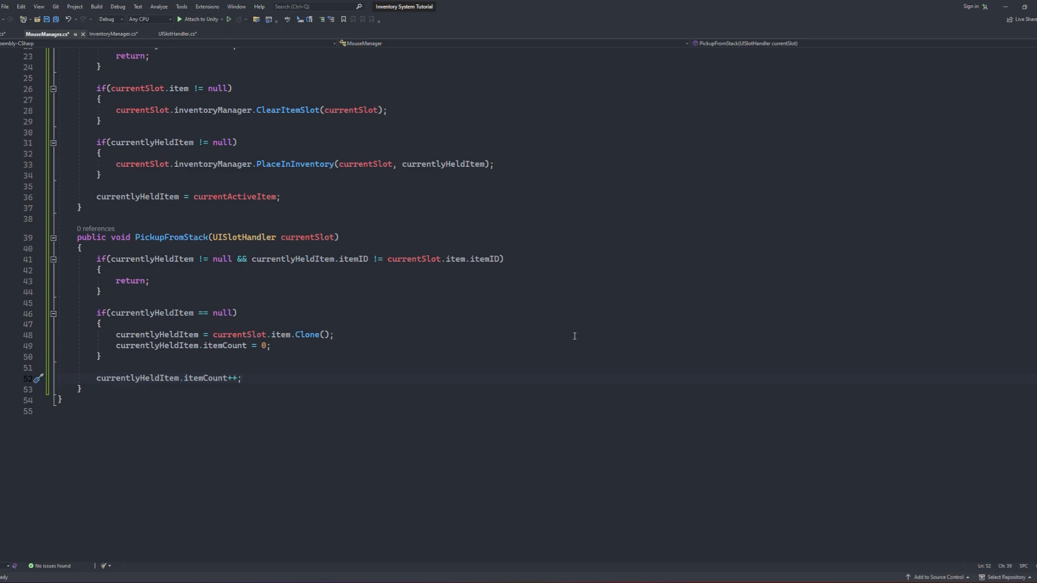
Step: Increment the held count, decrement the slot's, refresh its count text and ClearItemSlot when count <= 0
key(Return)
text(currentSlot.item.itemco--;)
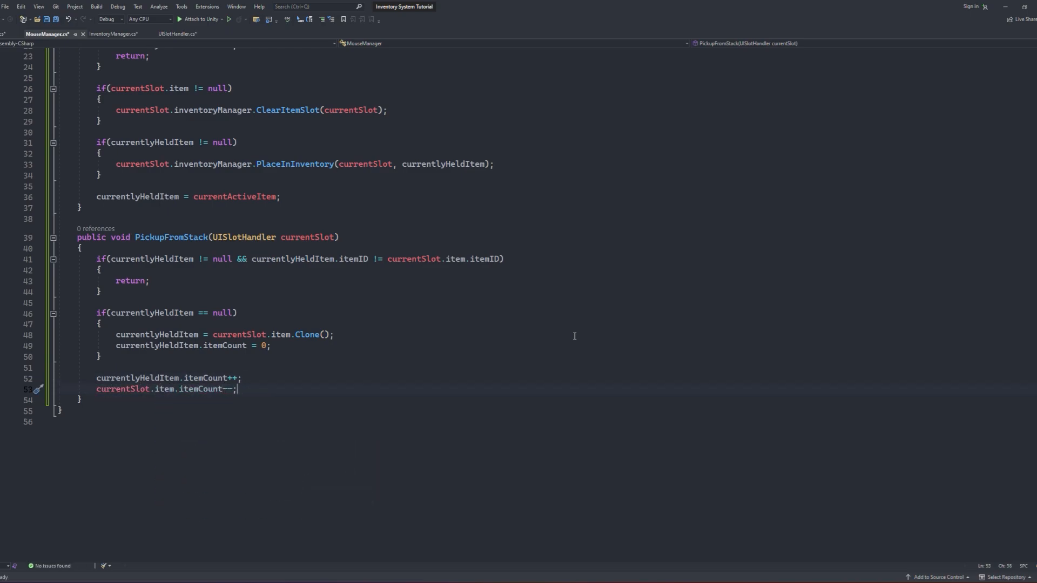
key(Return)
text(currentSlot.itemCountText.text = currentSlot.item.itemCount.ToString();)
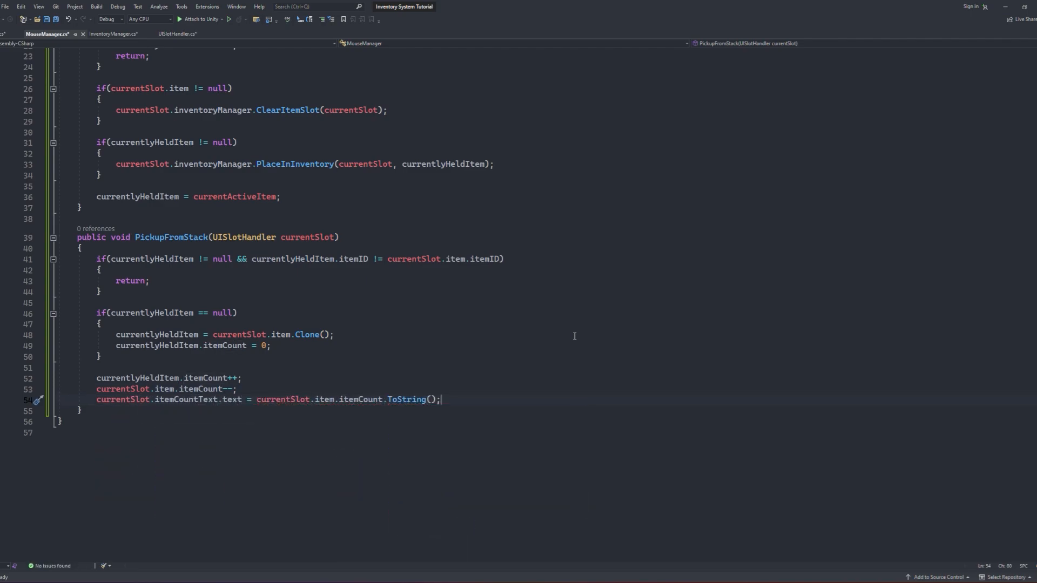
key(Return)
key(Return)
text(if(currentSlot.item.itemCount <= 0) {)
key(Return)
text(currentSlot.item)
key(BackSpace)
key(BackSpace)
key(BackSpace)
text(inventoryManager.ClearItemSlot(currentSlot);)
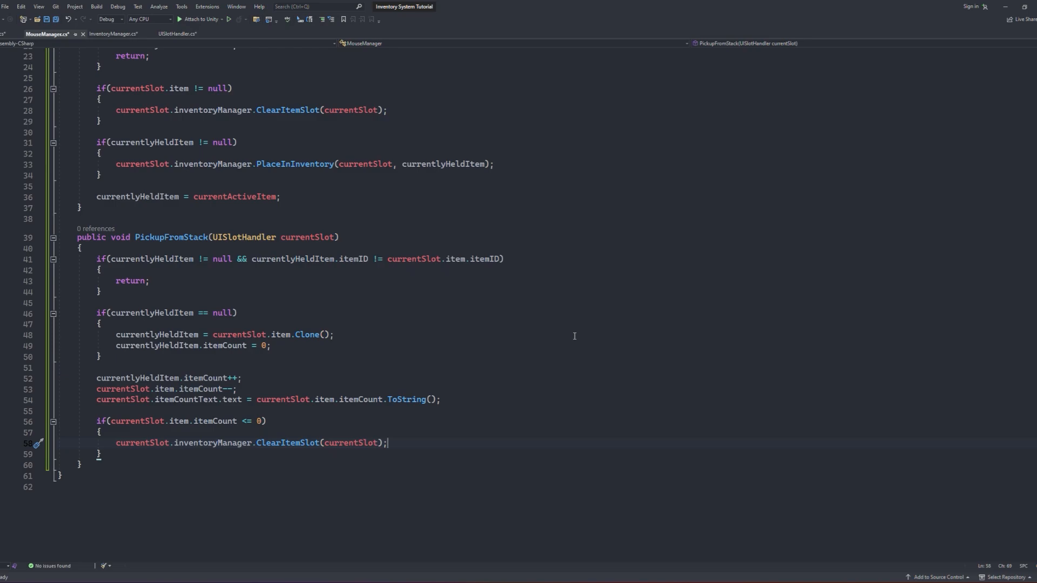
Step: In UISlotHandler.OnPointerClick comment out the throw and start a right-click branch
click(177, 35)
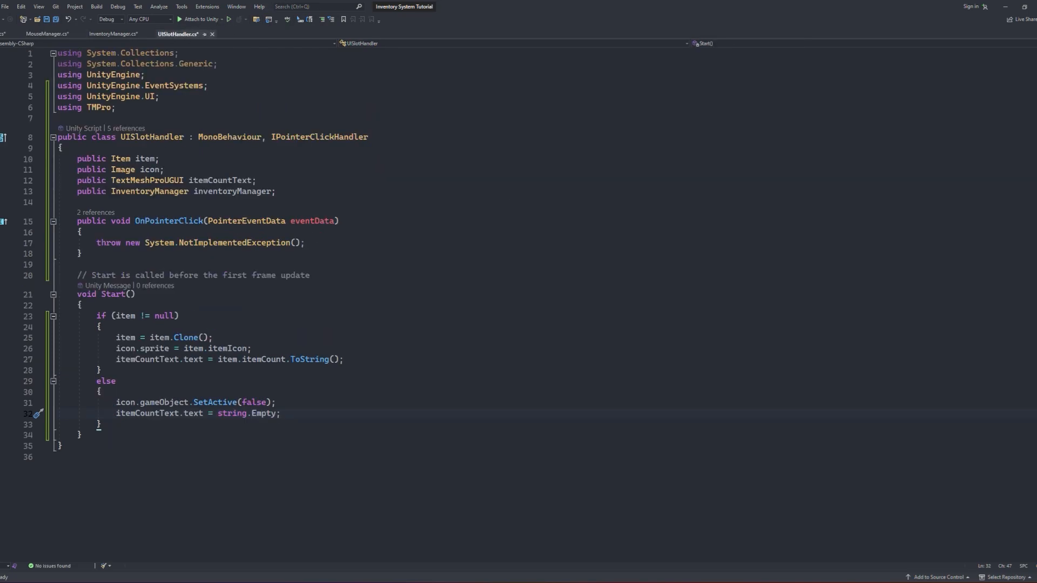
click(324, 242)
key(ctrl+k)
key(ctrl+c)
key(Return)
text(if(eventData.button == PointerEventData.InputButton.Right))
key(Return)
text({)
key(Return)
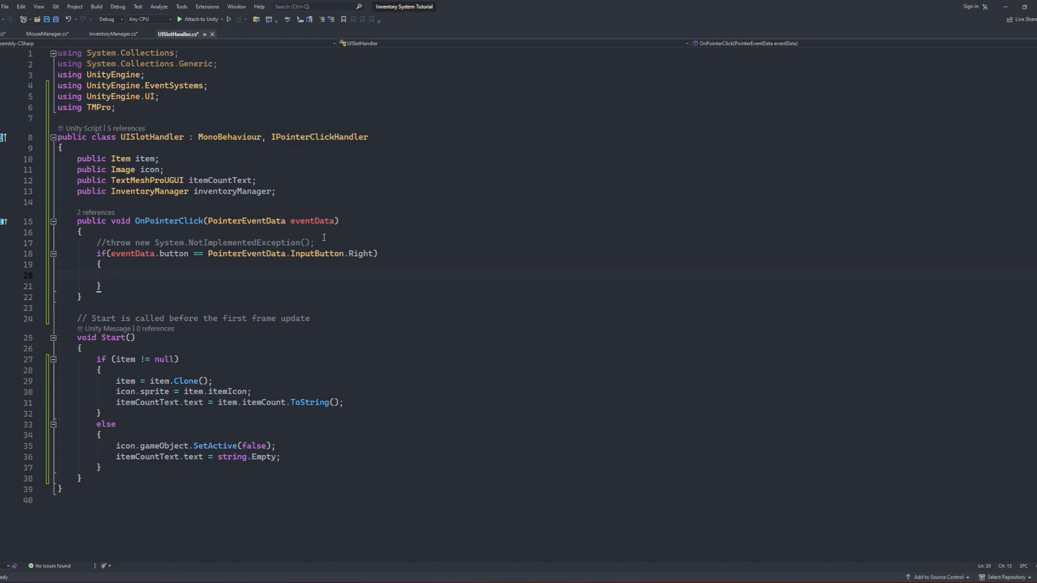
text(if(item == null) { return;)
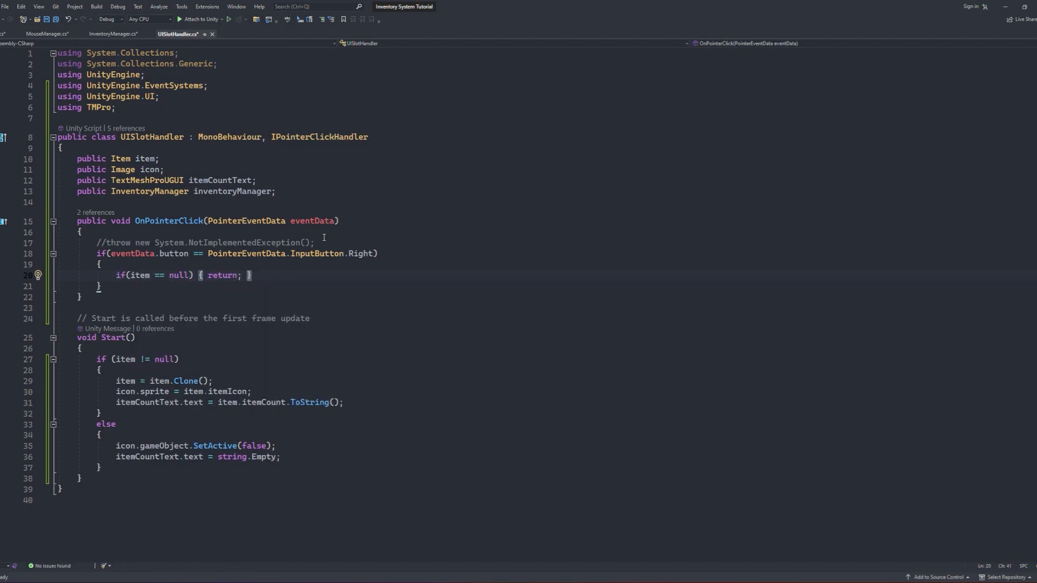
Step: Have right-click call PickupFromStack and return, otherwise call UpdateHeldItem
key(Return)
key(Return)
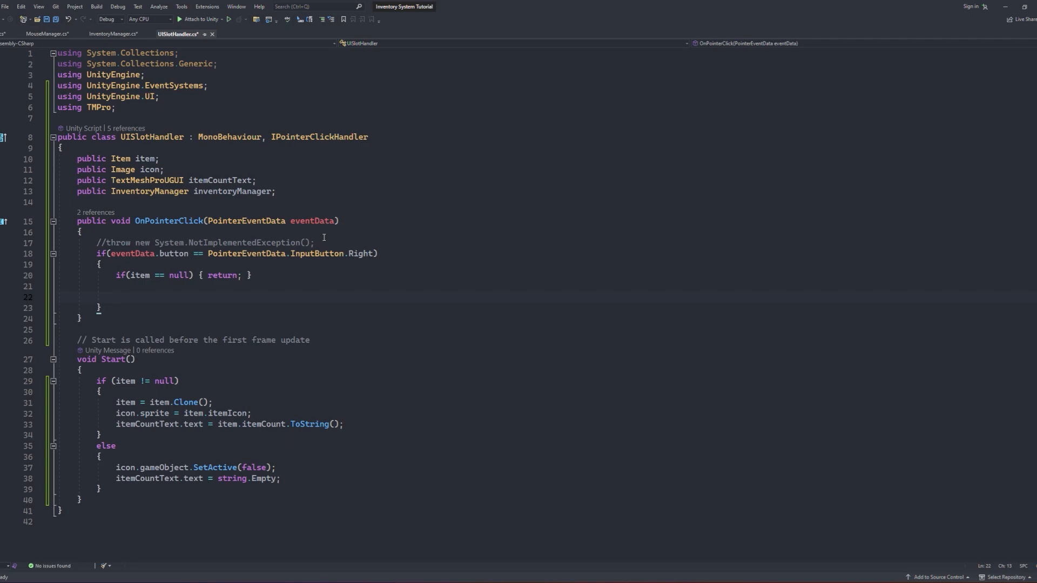
text(MouseManager.instance.PickupFromStack(this);)
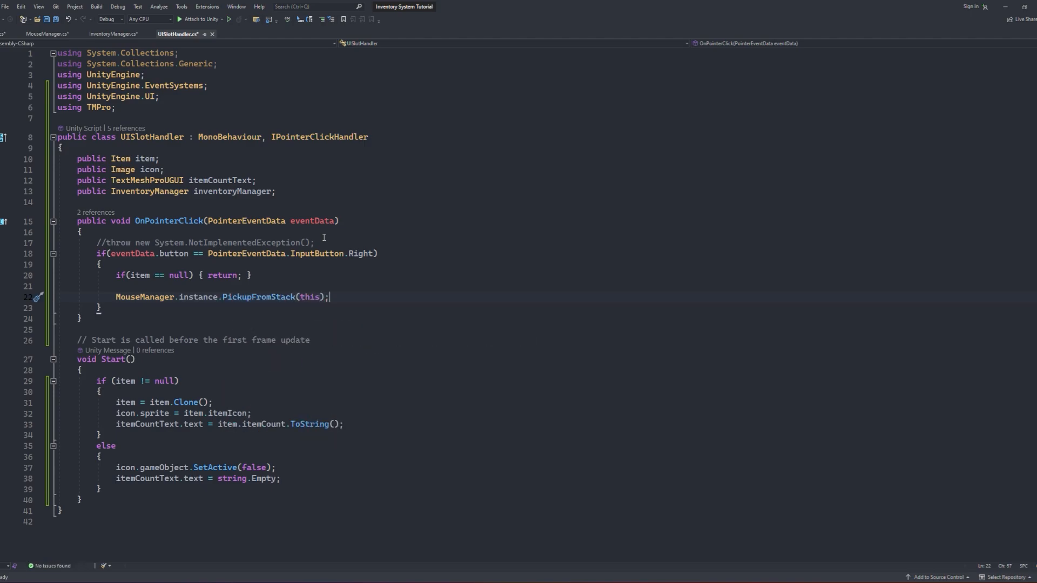
key(Return)
text(return;)
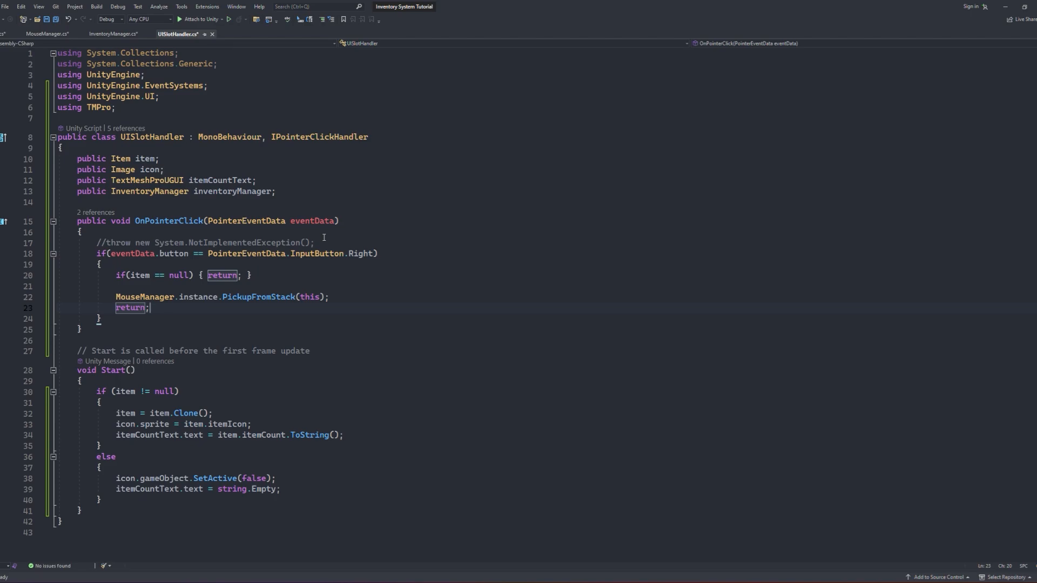
key(Down)
key(Return)
key(Return)
text(MouseManager.instance.UpdateHeldItem(this);)
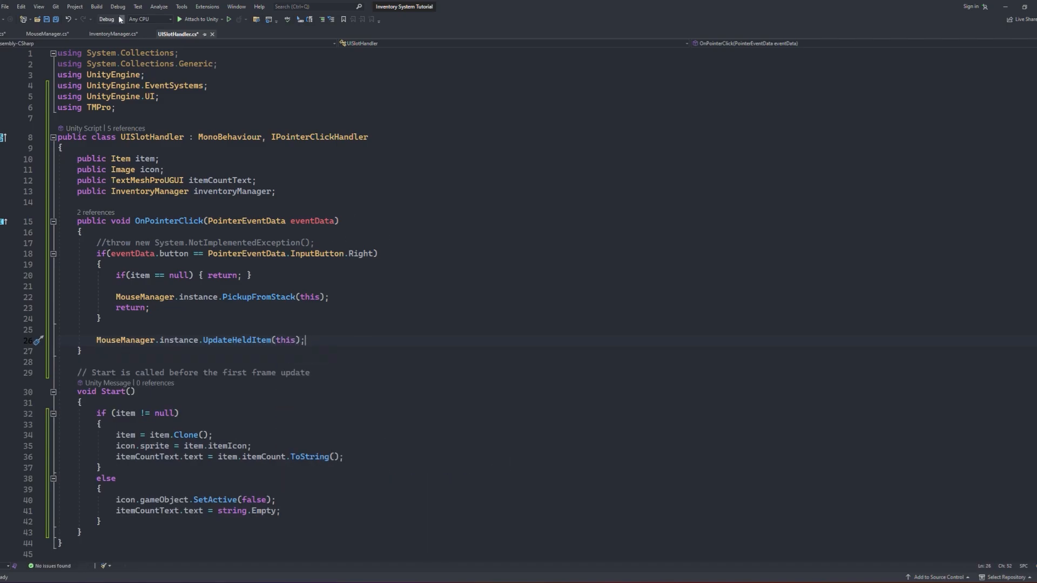
Step: Save all scripts and switch to Unity so they compile
key(ctrl+shift+s)
key(ctrl+Tab)
key(ctrl+Tab)
key(ctrl+Tab)
key(alt+Tab)
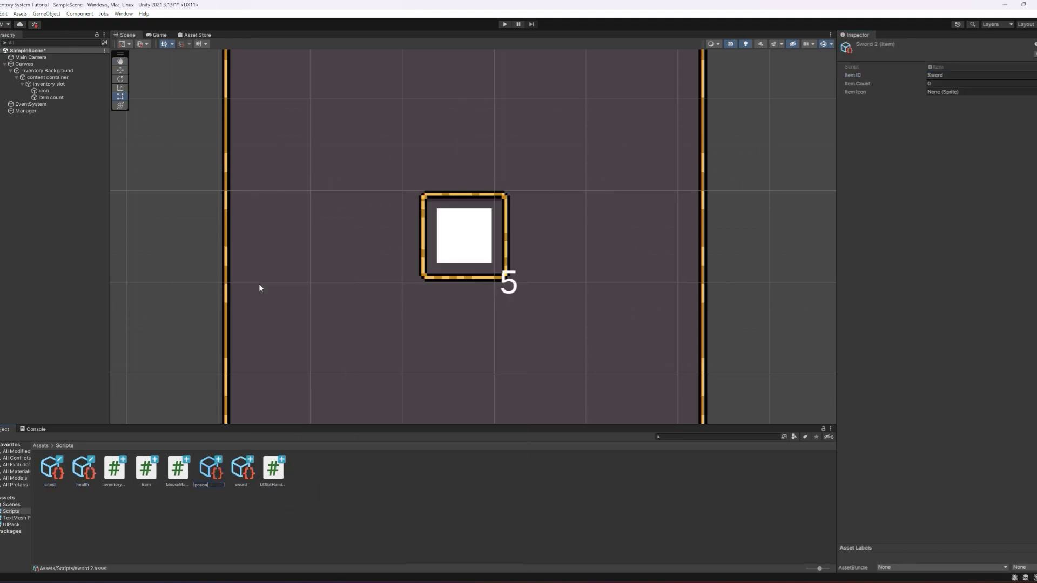
Step: Select the sword item asset and drag an icon sprite onto the potion item's Item Icon
click(948, 83)
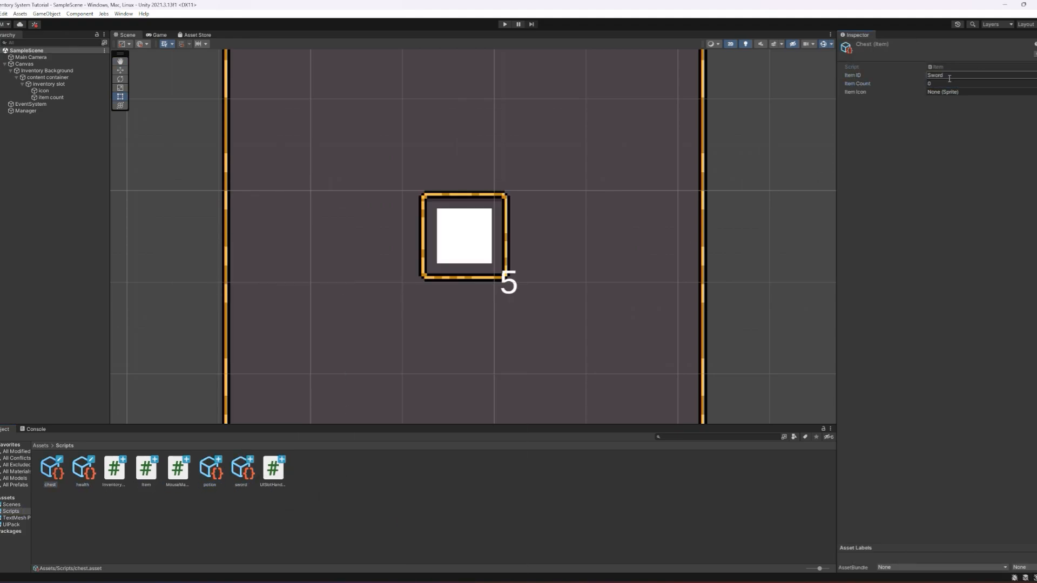
drag(83, 476, 961, 93)
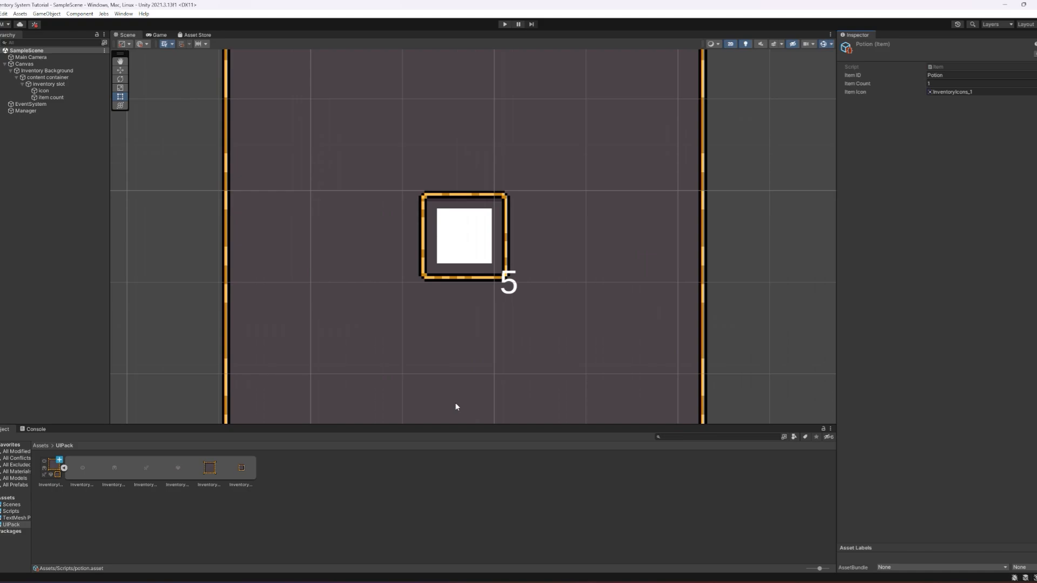
Step: Add the Inventory Manager script to Manager and the UI Slot Handler script to the inventory slot
click(26, 111)
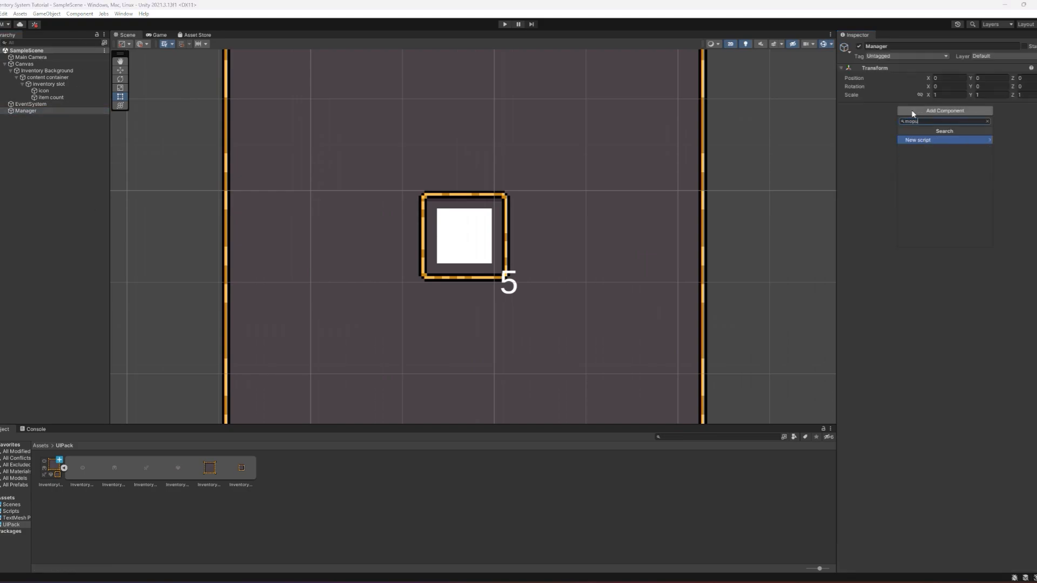
click(945, 141)
text(inventor)
key(Return)
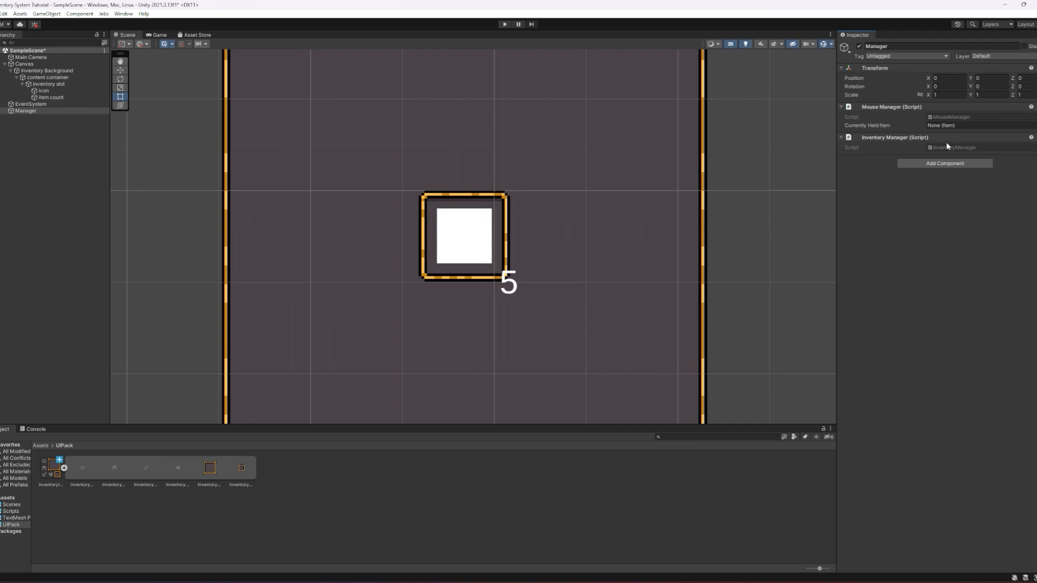
click(49, 83)
click(945, 301)
key(Return)
Step: Link the slot handler's icon image, item count text and Manager reference, then duplicate the slot into twelve
drag(948, 301, 949, 300)
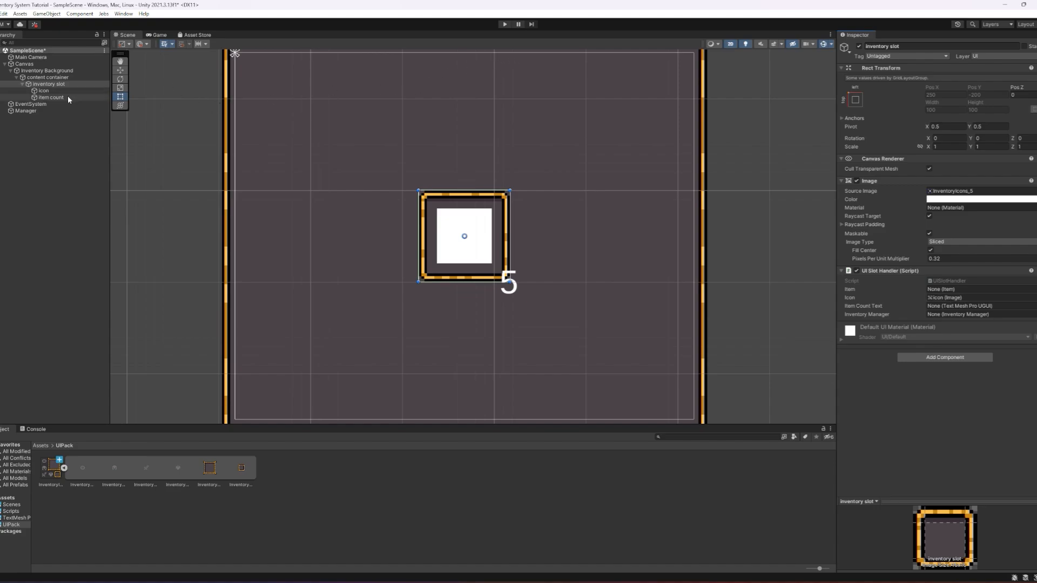
drag(67, 96, 951, 307)
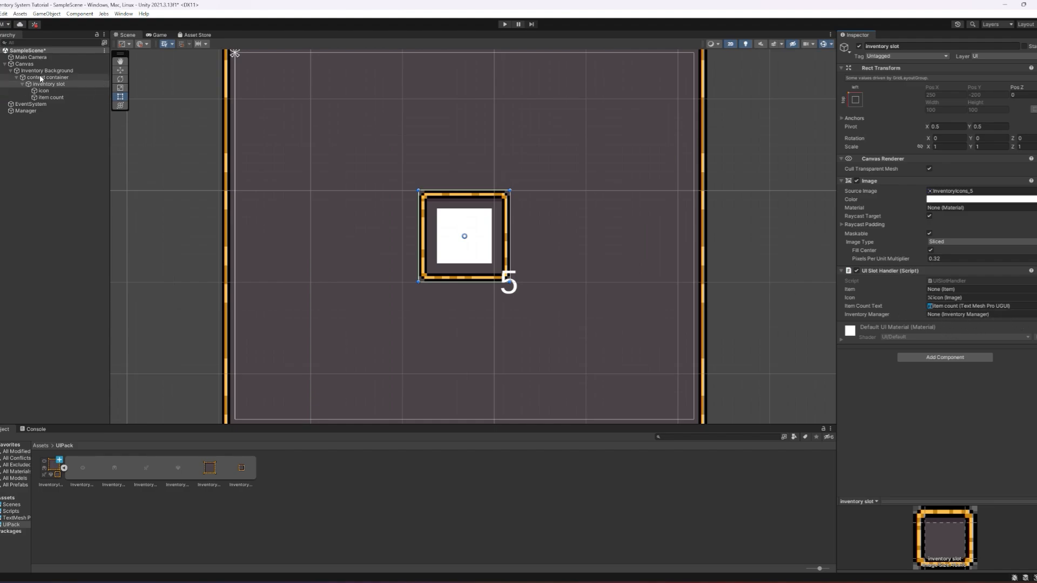
mouse_move(43, 111)
mouse_down()
mouse_move(936, 229)
mouse_move(978, 316)
mouse_up()
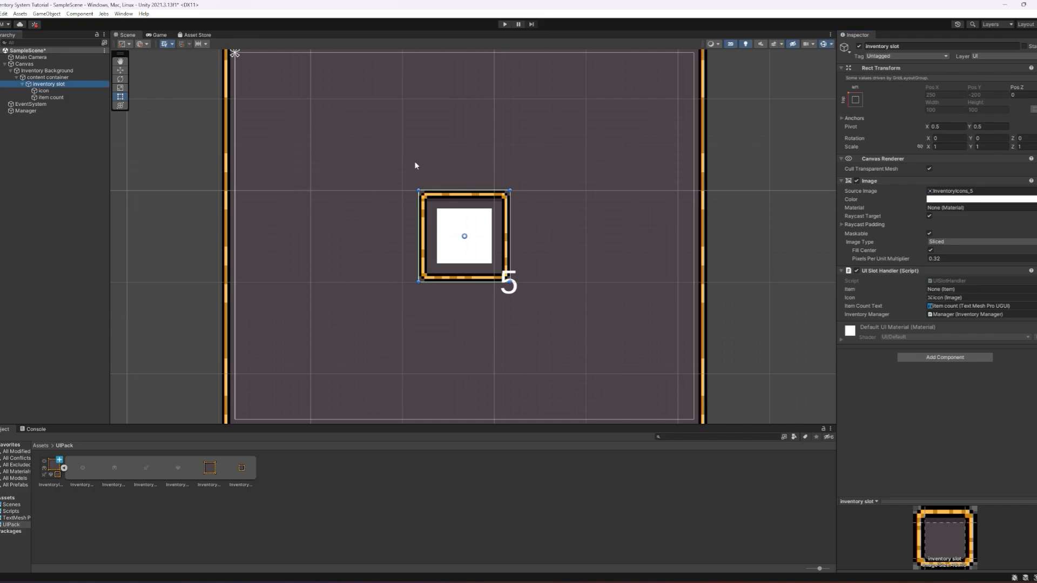
key(ctrl+d)
key(ctrl+d)
key(ctrl+d)
key(ctrl+d)
key(ctrl+d)
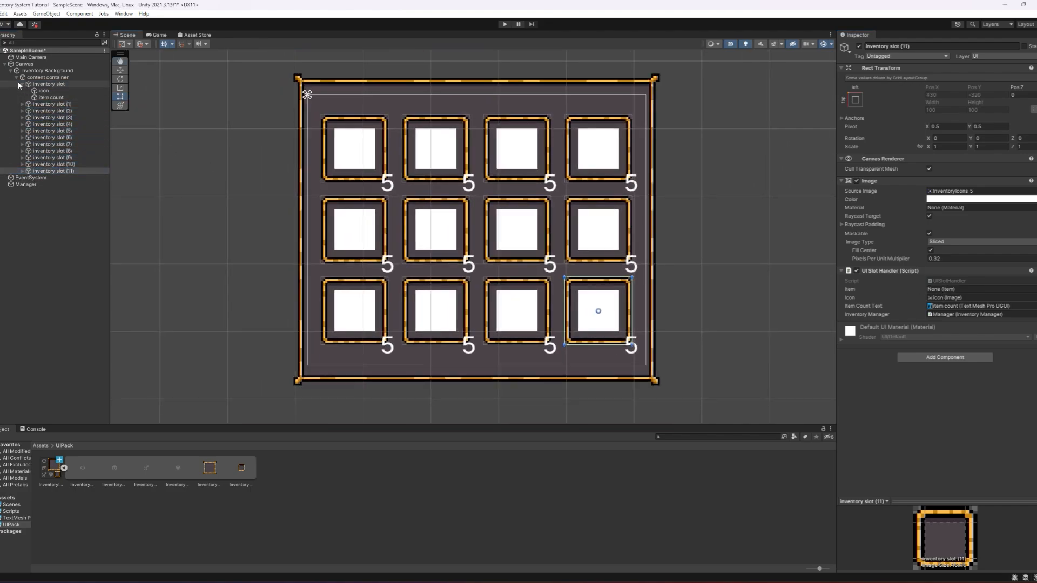
Step: Assign starting item assets from Scripts to several of the inventory slots
click(18, 83)
click(21, 83)
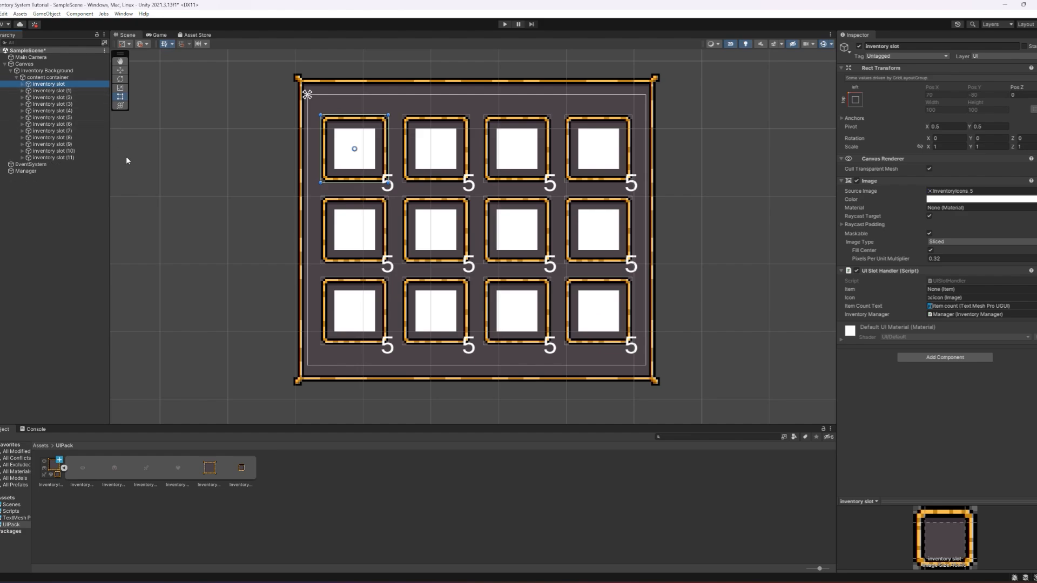
click(70, 91)
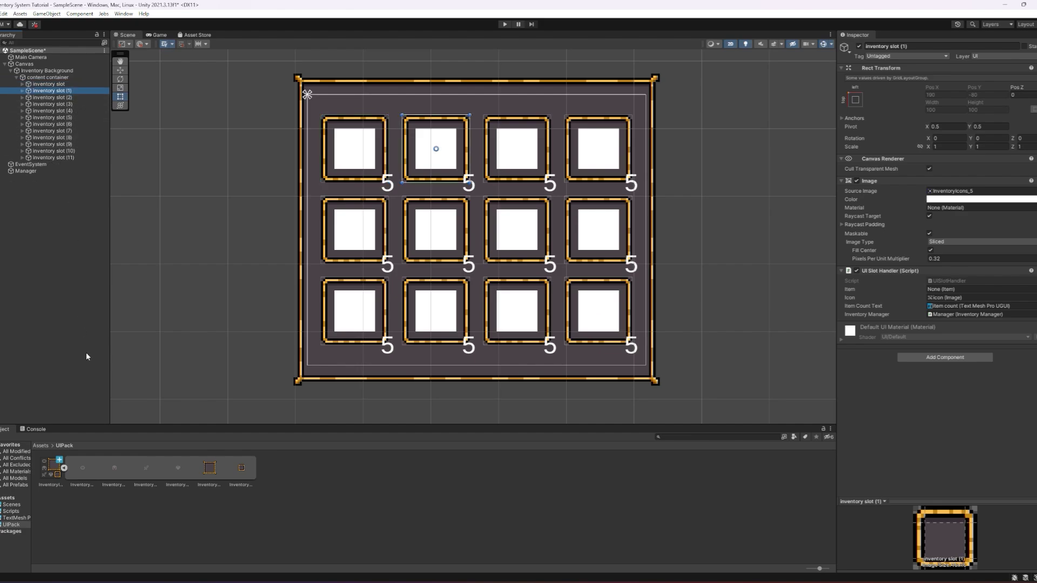
click(11, 511)
click(50, 130)
click(974, 293)
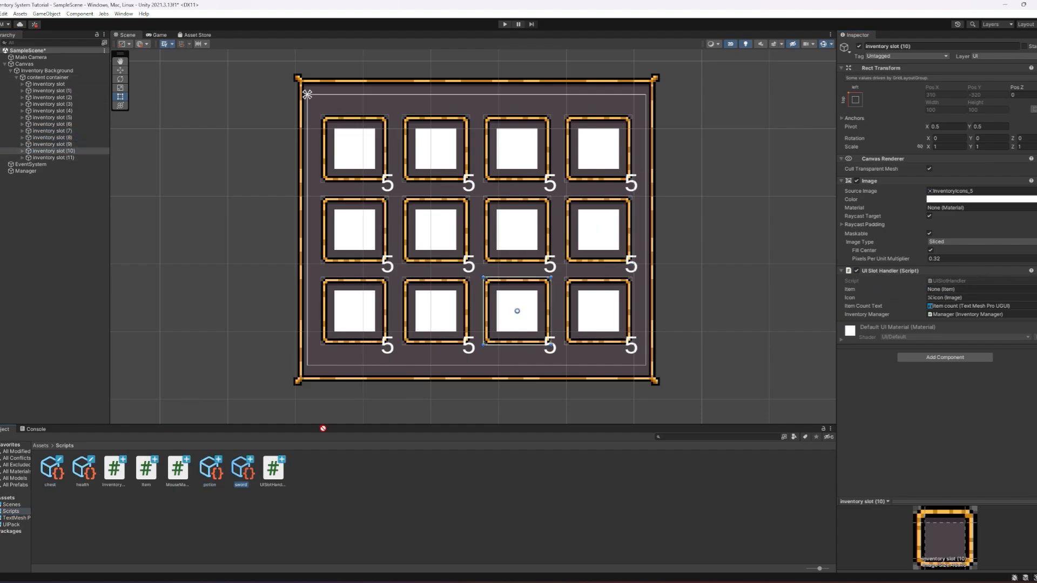
click(741, 341)
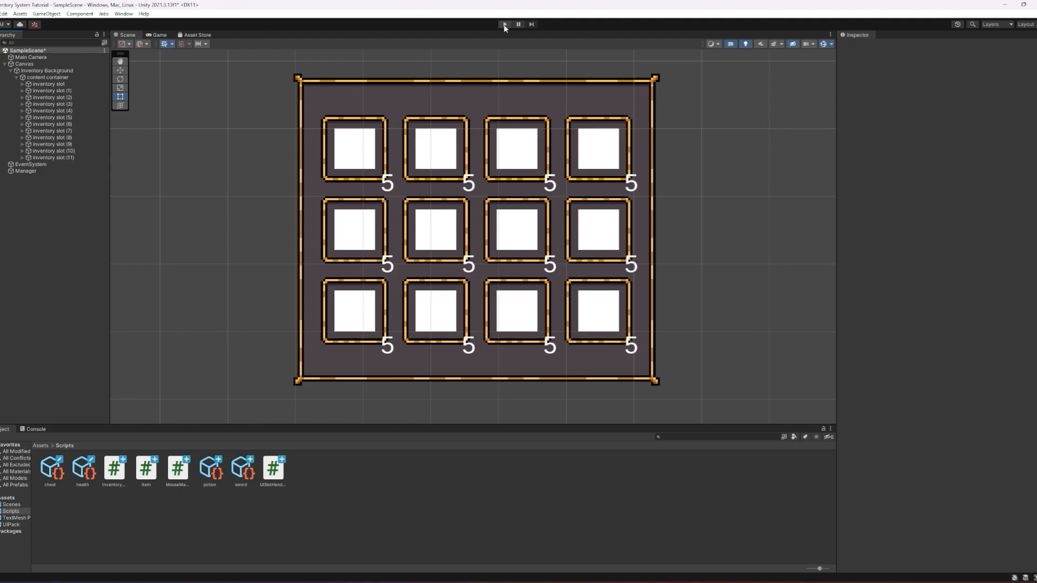
Step: Start play mode, watch Manager's held item, place the chest and split single helmets off the stack into empty slots
click(505, 25)
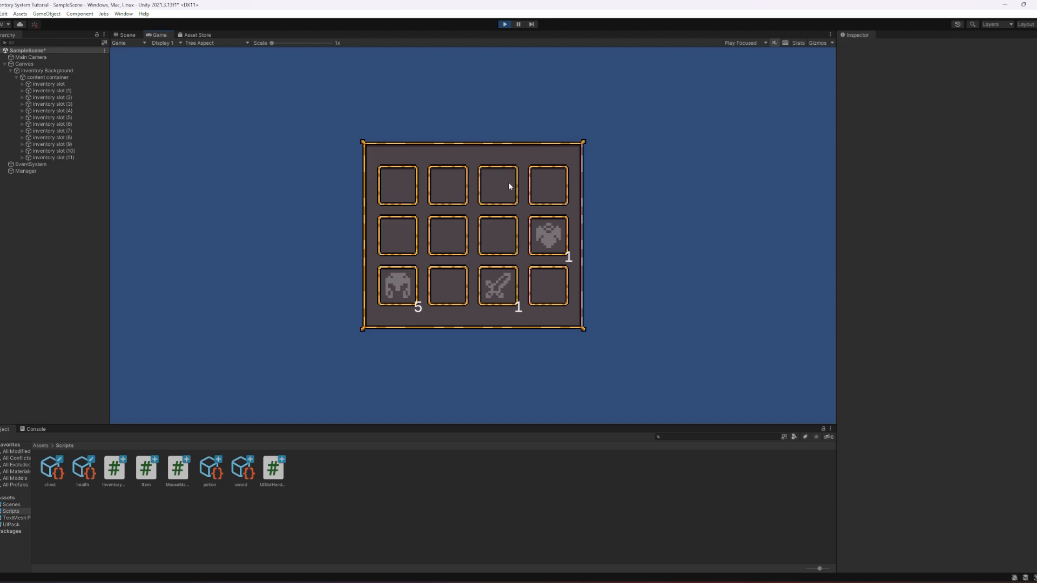
click(53, 171)
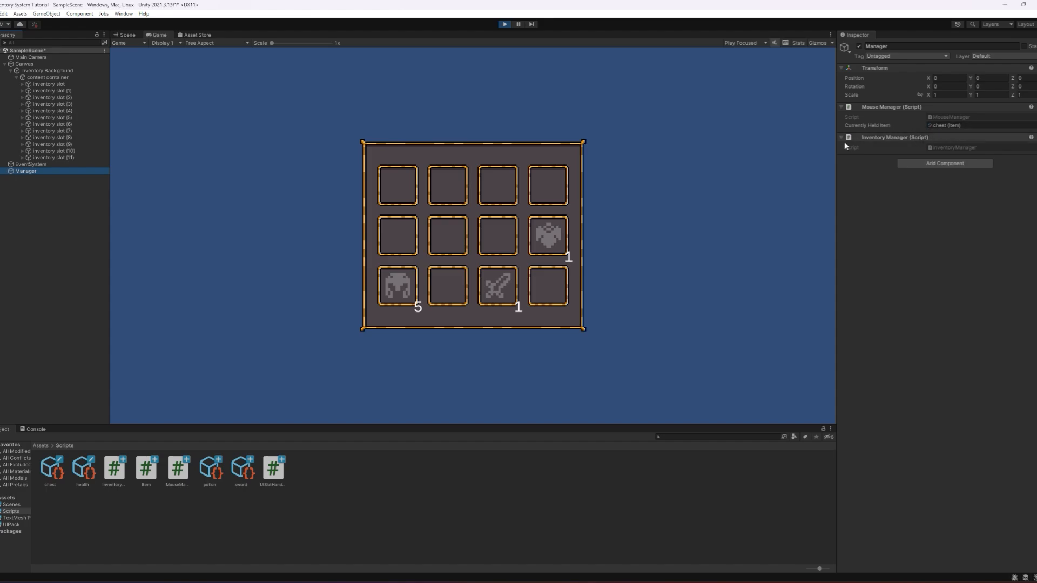
click(495, 186)
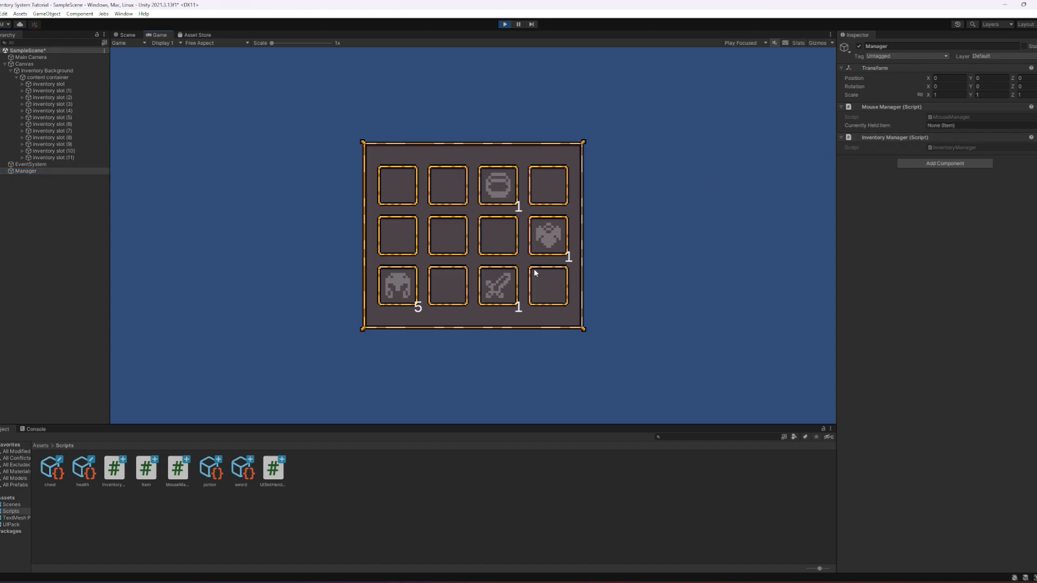
click(403, 288)
click(405, 240)
click(454, 237)
Step: Move a helmet to the top row and swap the potion and helmet between top-row slots
click(401, 238)
click(497, 186)
click(557, 194)
click(563, 195)
click(501, 187)
click(453, 185)
Step: Merge the helmets into a five-stack, move it to middle-row slot 2 and place the sword in middle-row slot 3
click(459, 186)
click(456, 243)
click(400, 291)
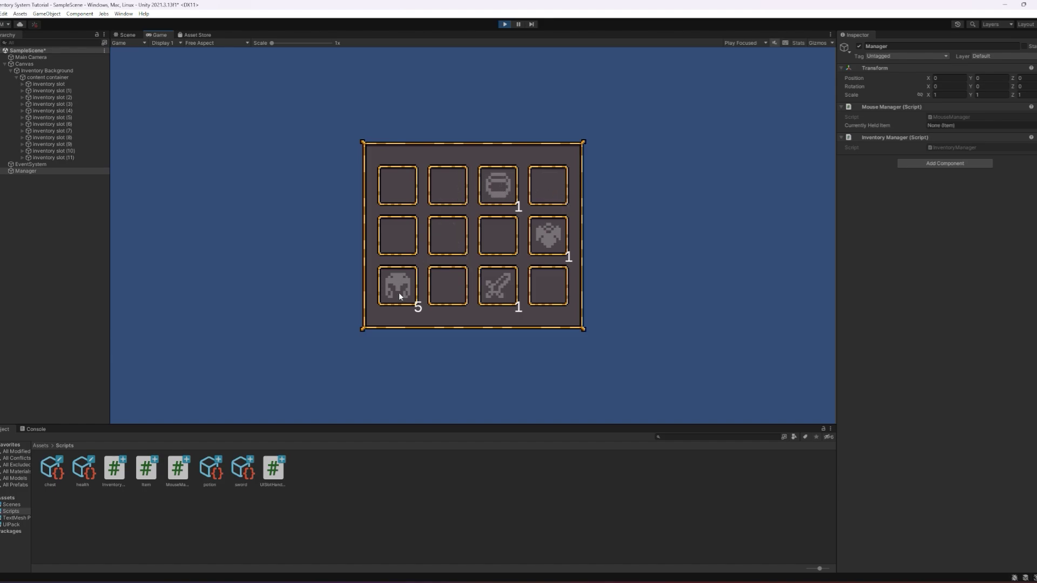
click(400, 237)
click(400, 239)
click(429, 251)
click(503, 288)
click(496, 245)
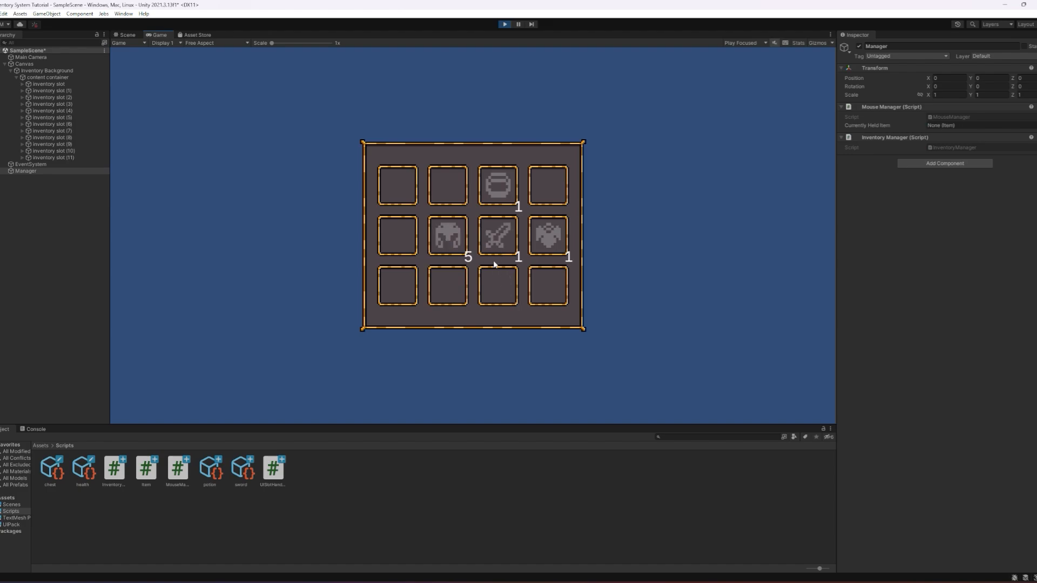